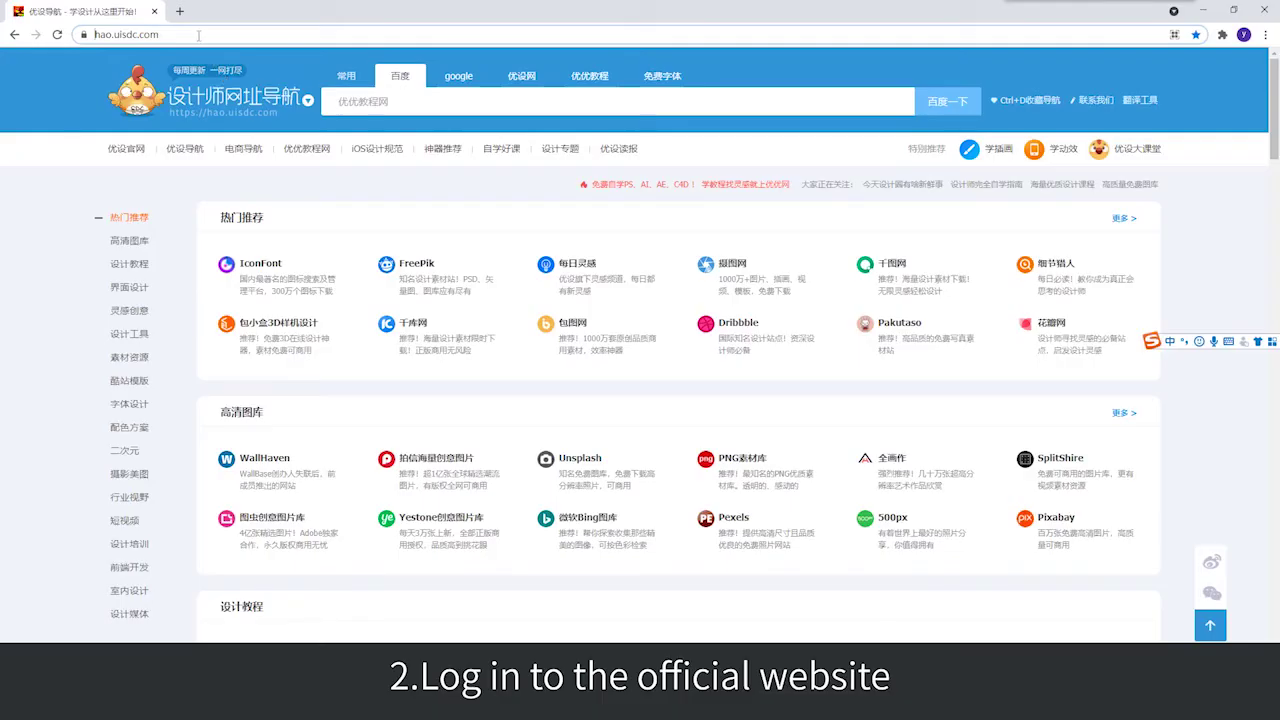
click(199, 35)
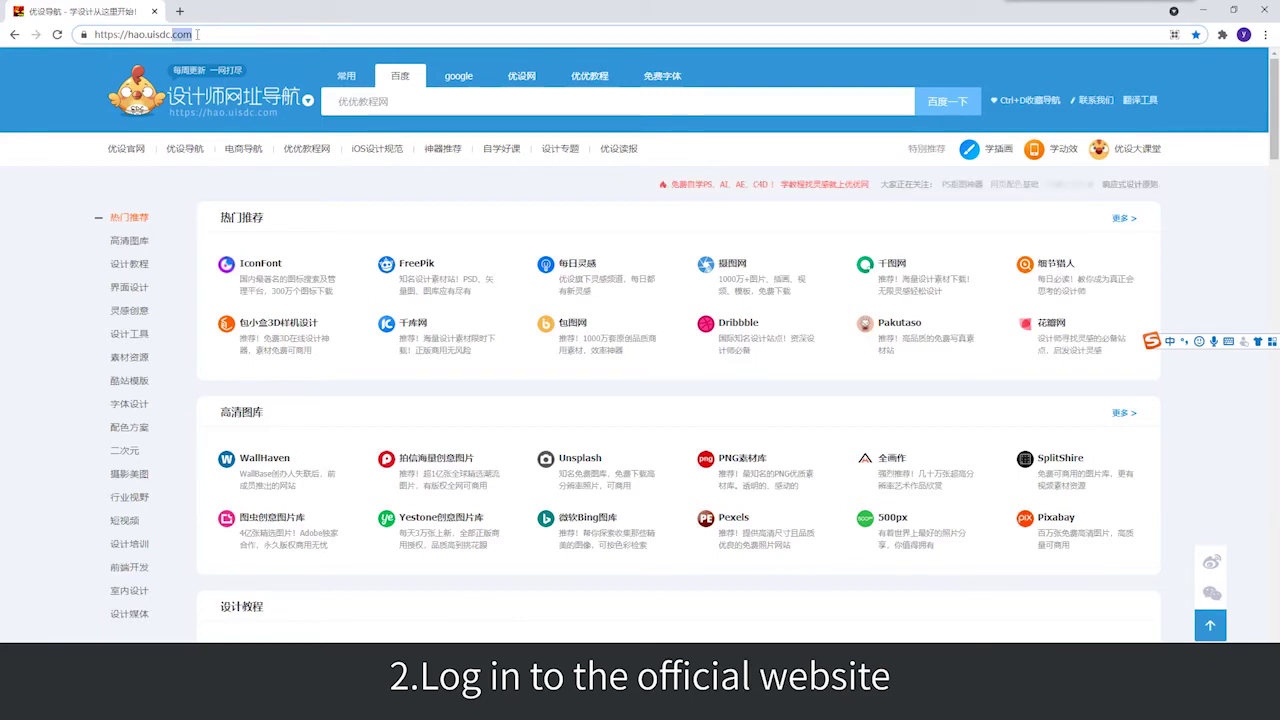
drag(197, 34, 94, 35)
text(www.freesat.cn)
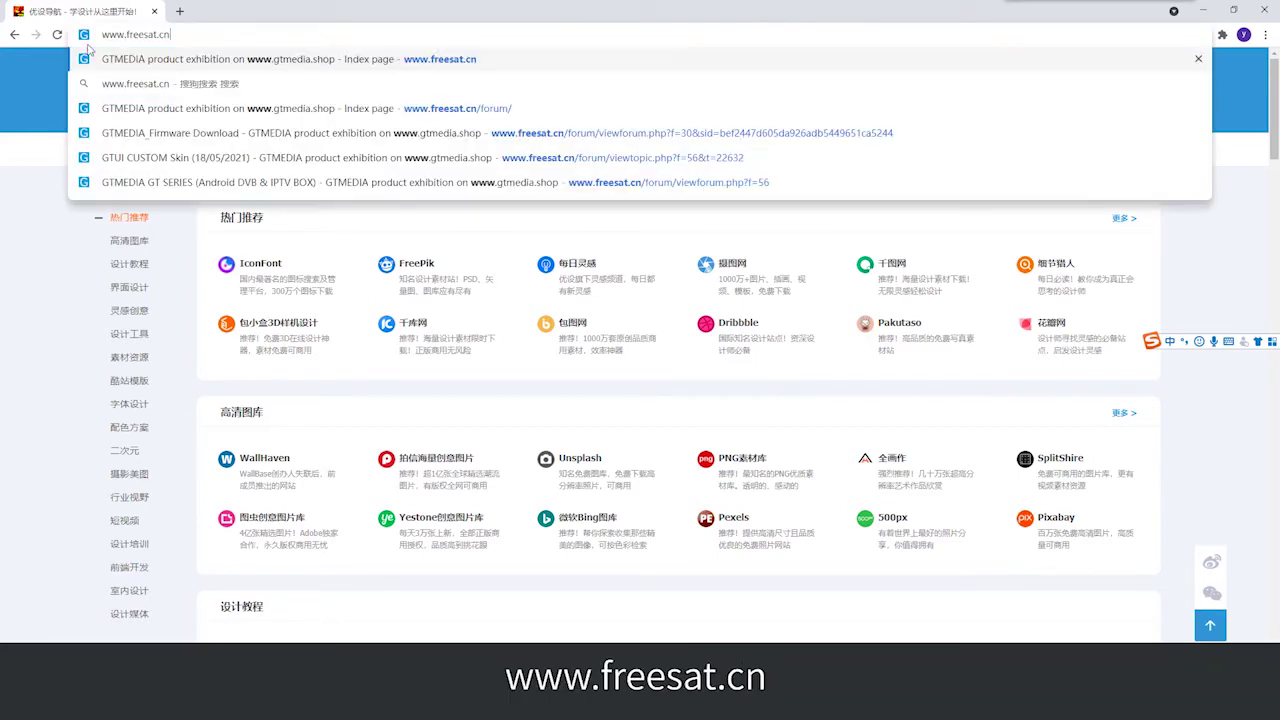
- Load freesat.cn and go through GTMEDIA_Firmware Download and GTMEDIA GT SERIES to the GTUI CUSTOM Skin topic
key(Return)
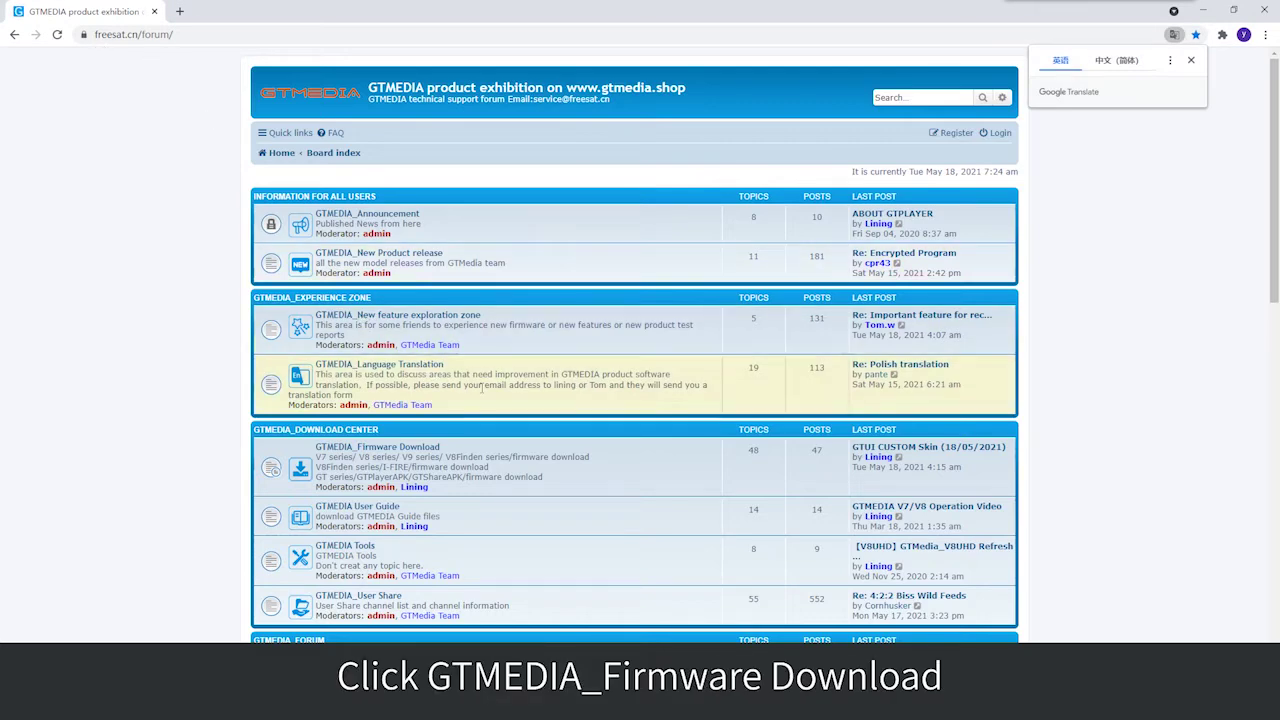
scroll(481, 388, down, 2)
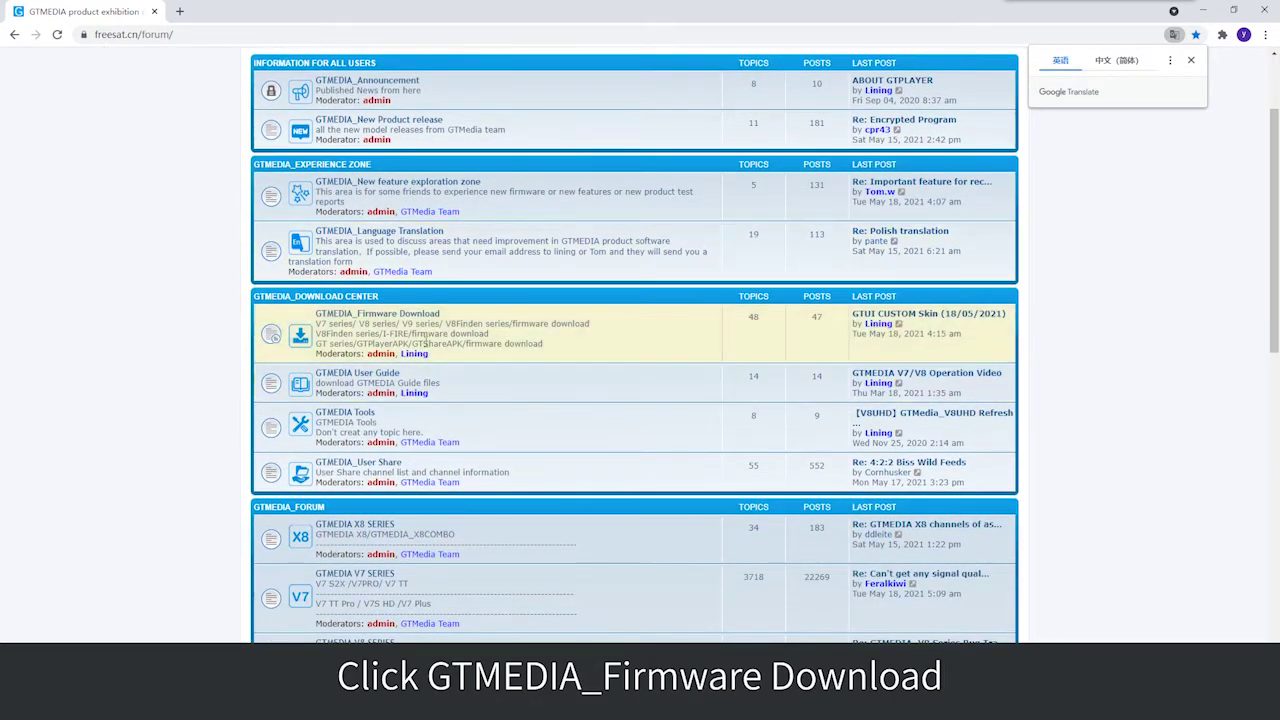
click(420, 316)
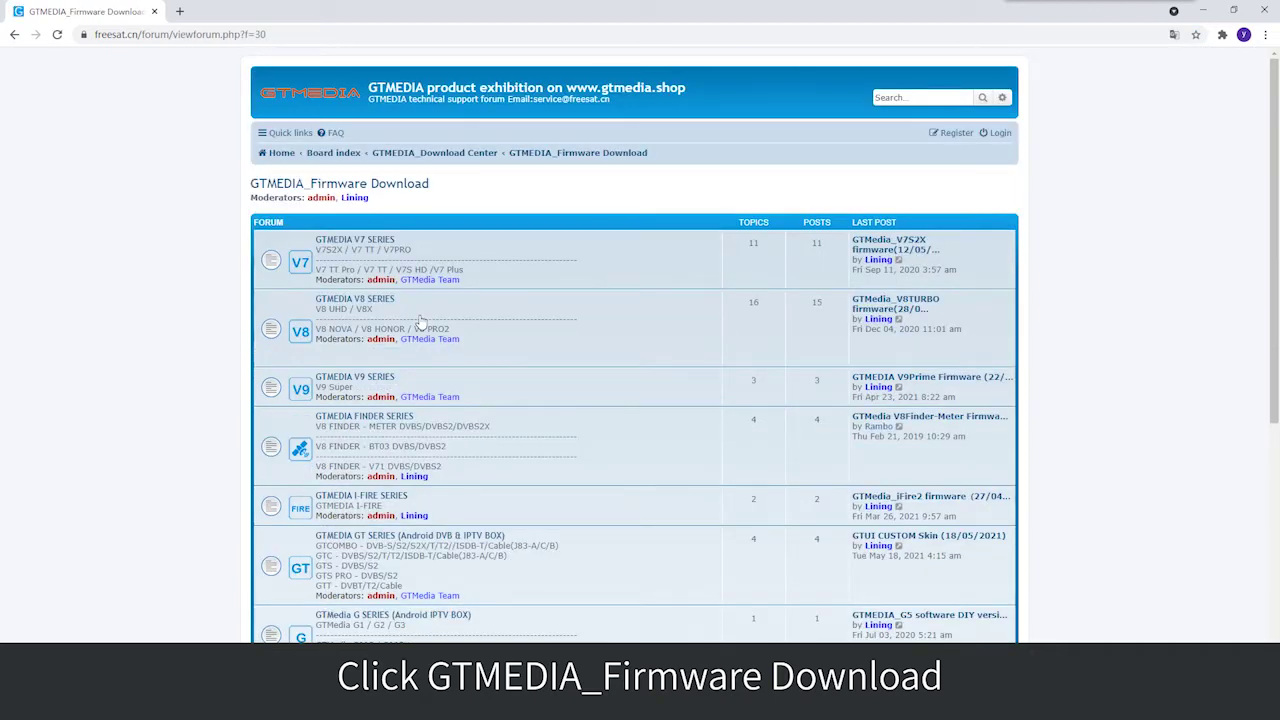
scroll(551, 320, down, 3)
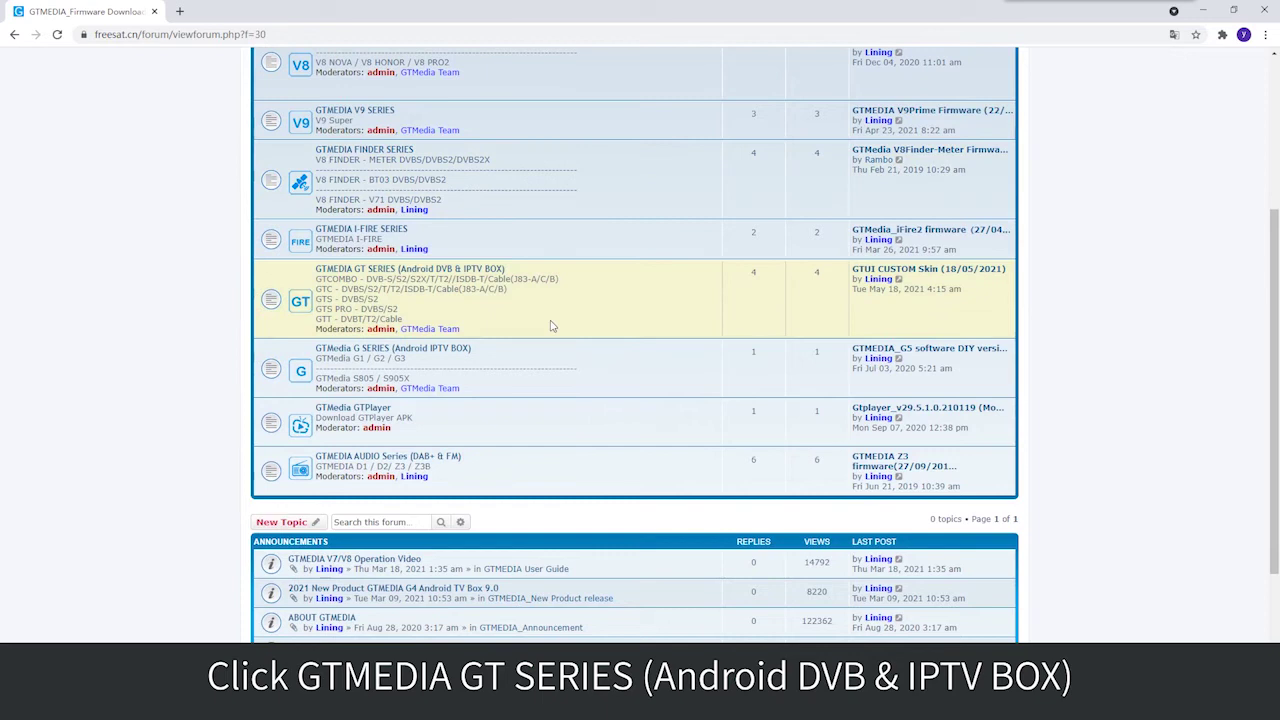
click(464, 277)
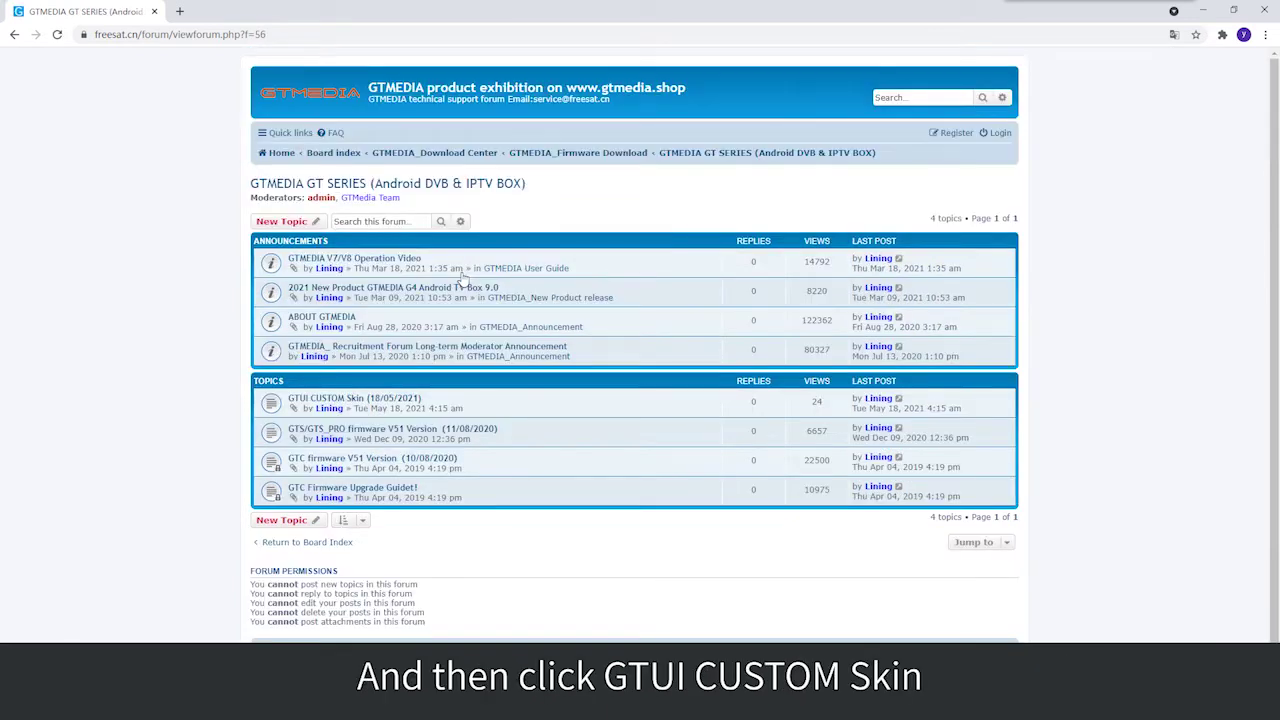
click(377, 402)
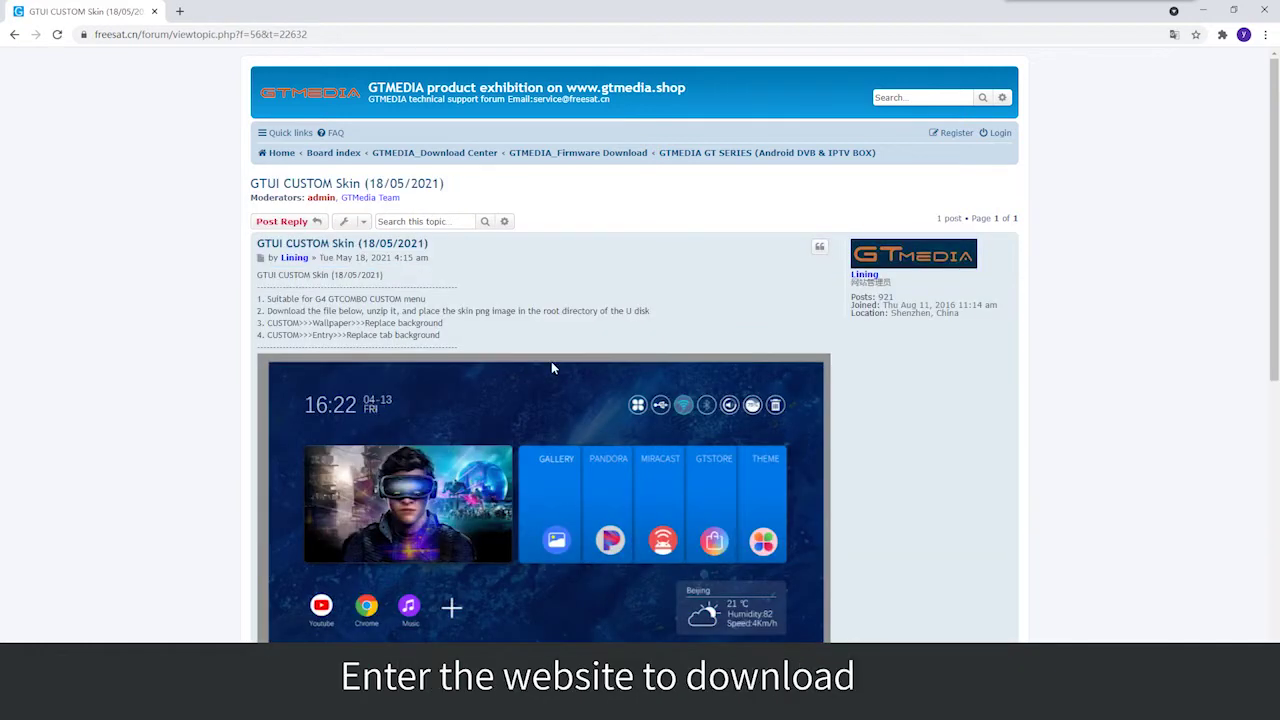
- Scroll the topic down to the GTUI Skin (Deep ocean).zip attachment link
scroll(551, 368, down, 3)
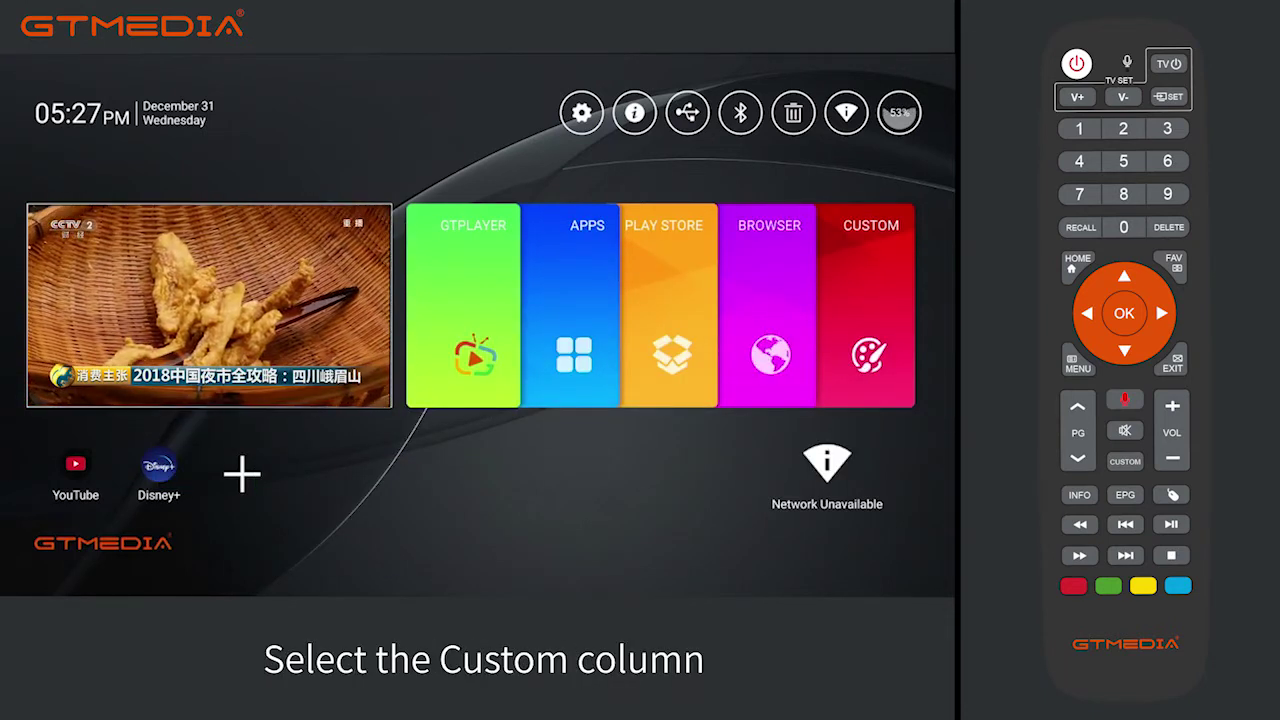
- In CUSTOM, set the deep-ocean skin picture as the wallpaper image and as the app entry images
key(Right)
key(Right)
key(Right)
key(Right)
key(Right)
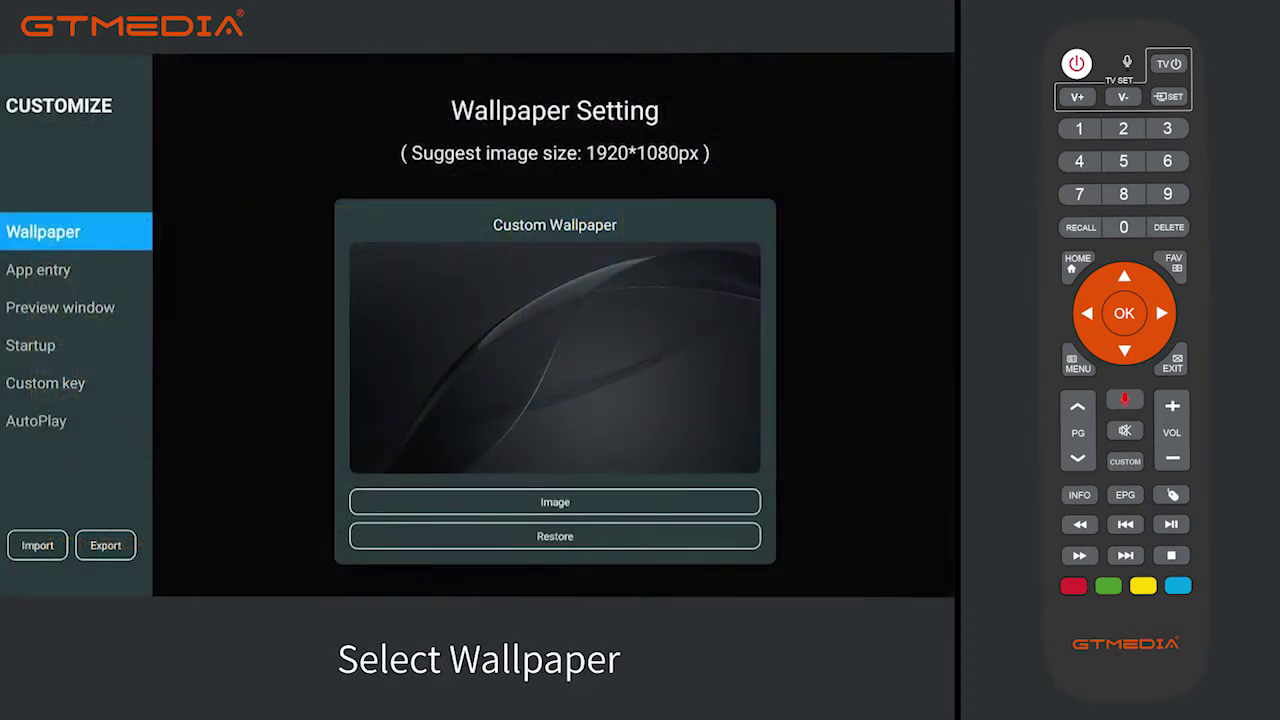
key(Right)
key(Down)
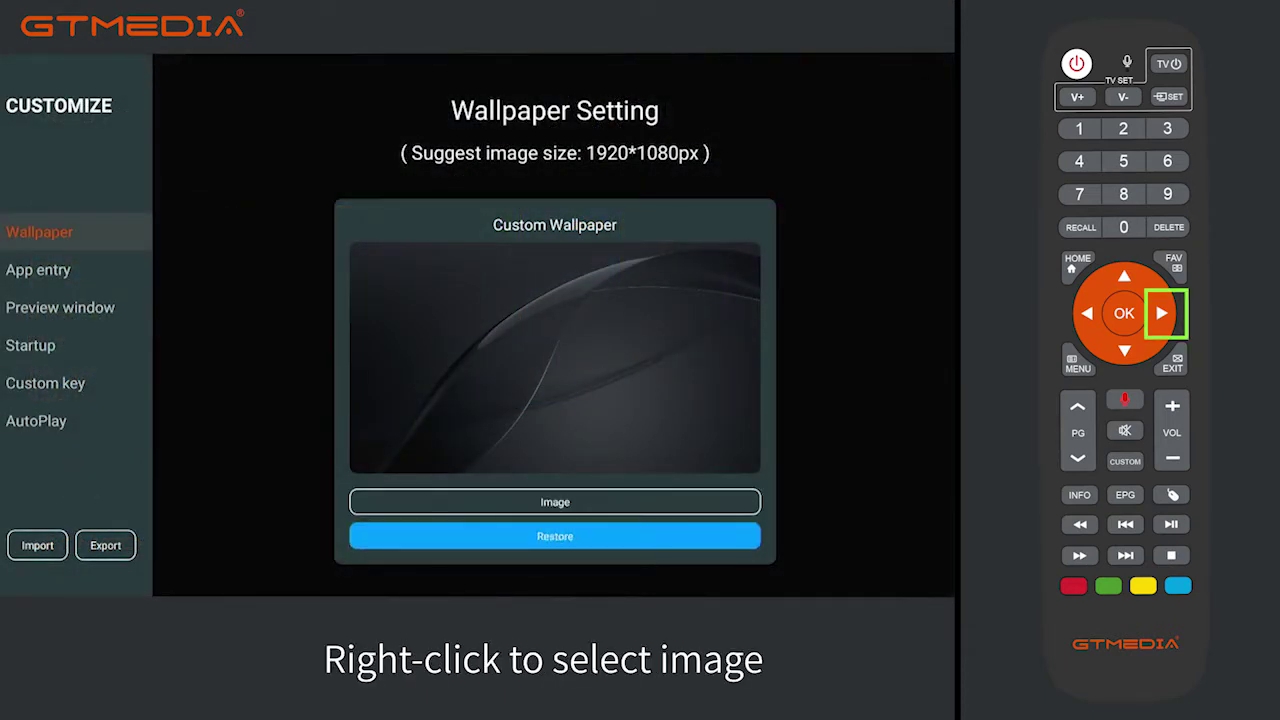
key(Up)
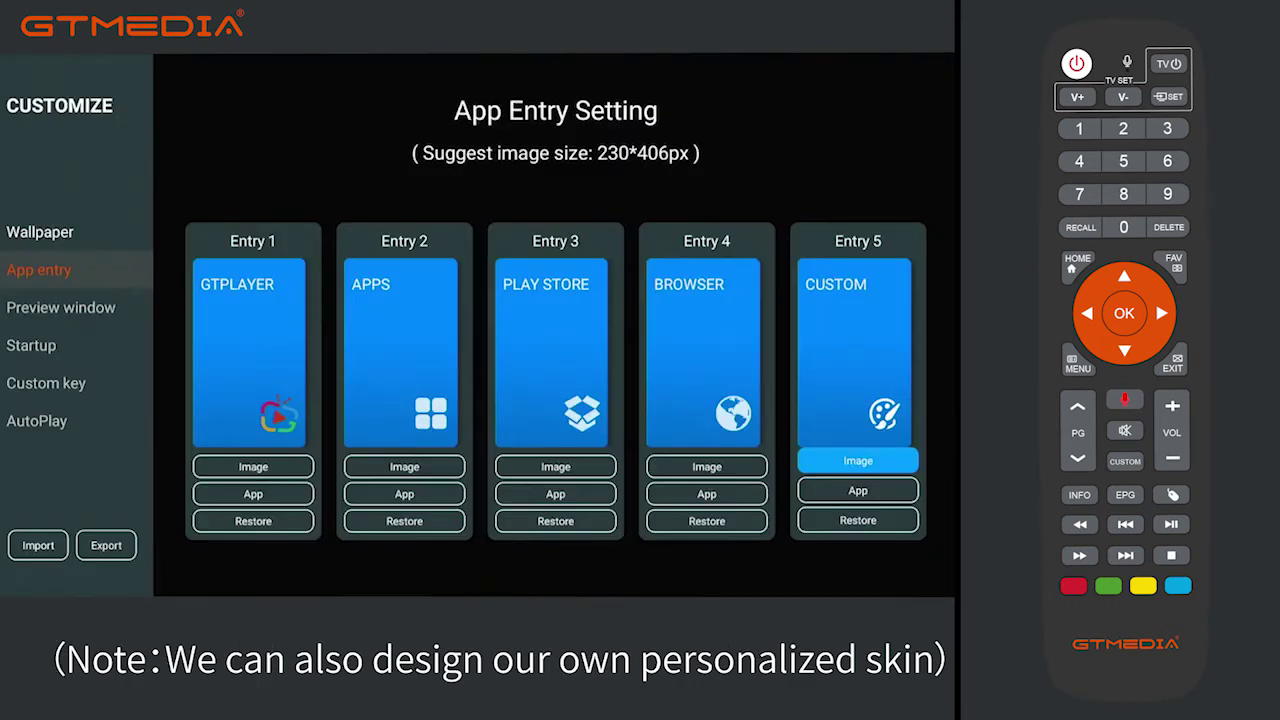
click(42, 269)
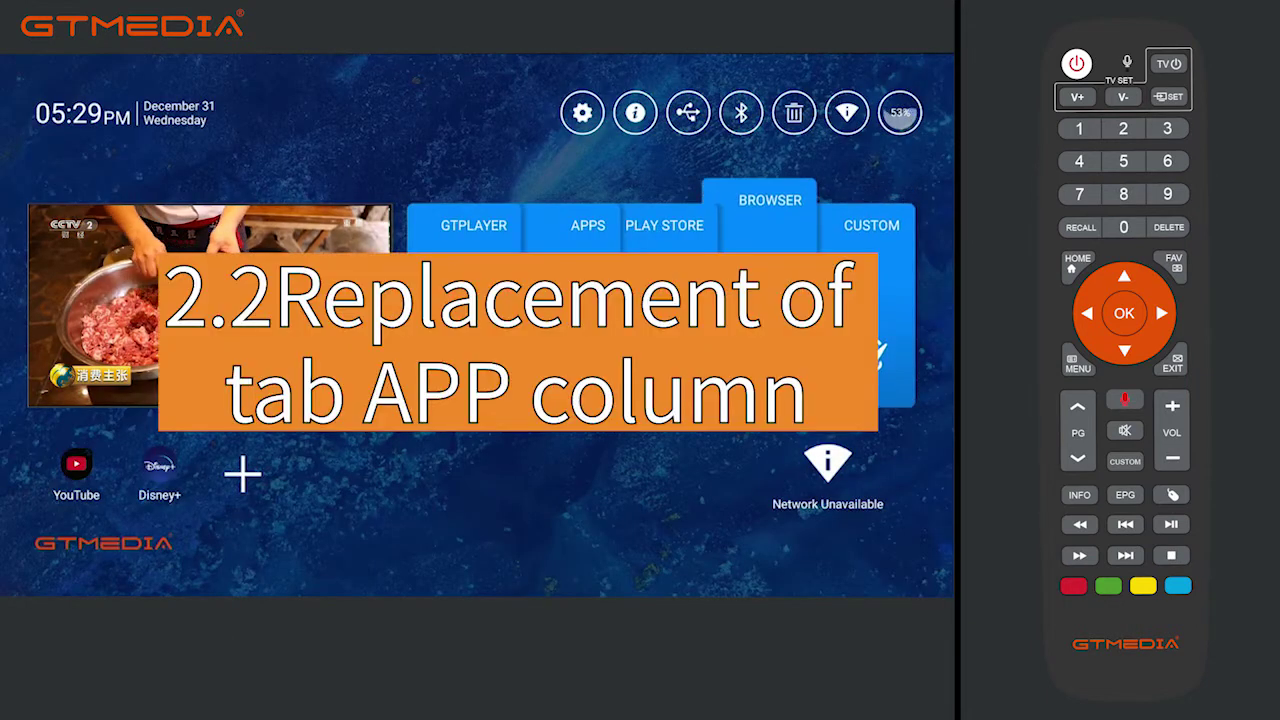
key(Left)
key(Left)
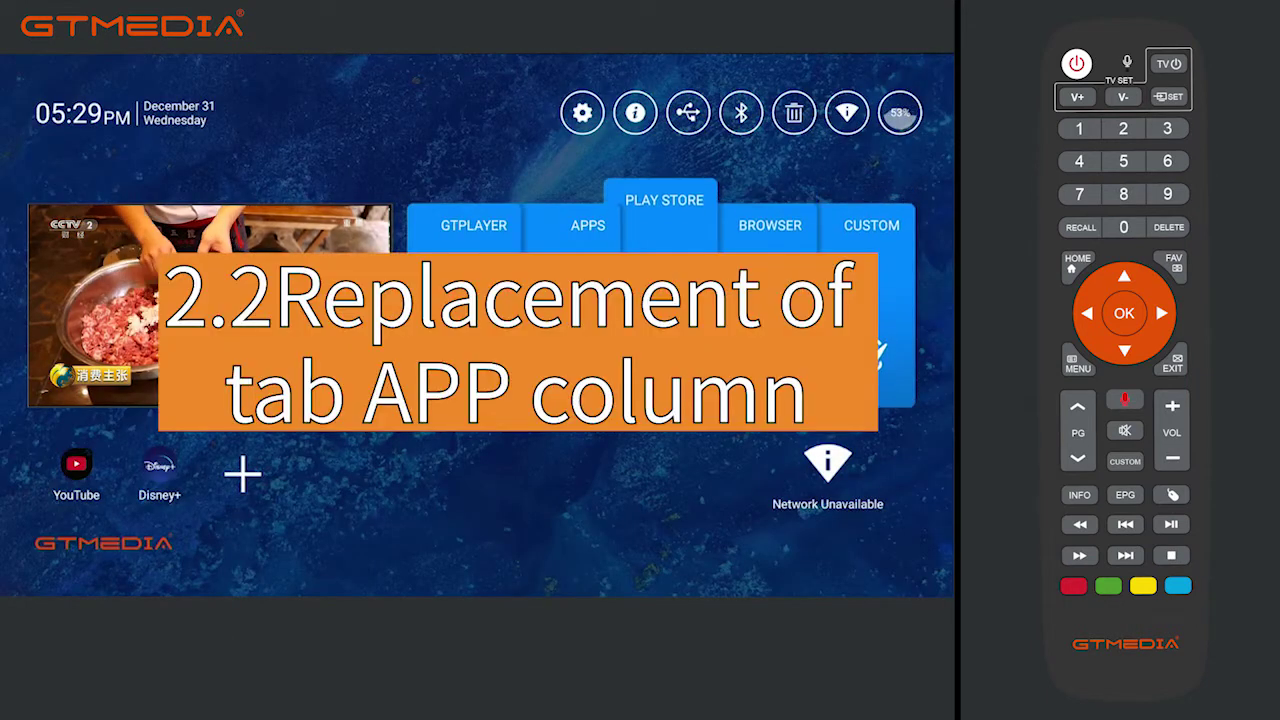
- Open the customization settings at App entry, on Entry 1's app choice
key(Left)
key(Right)
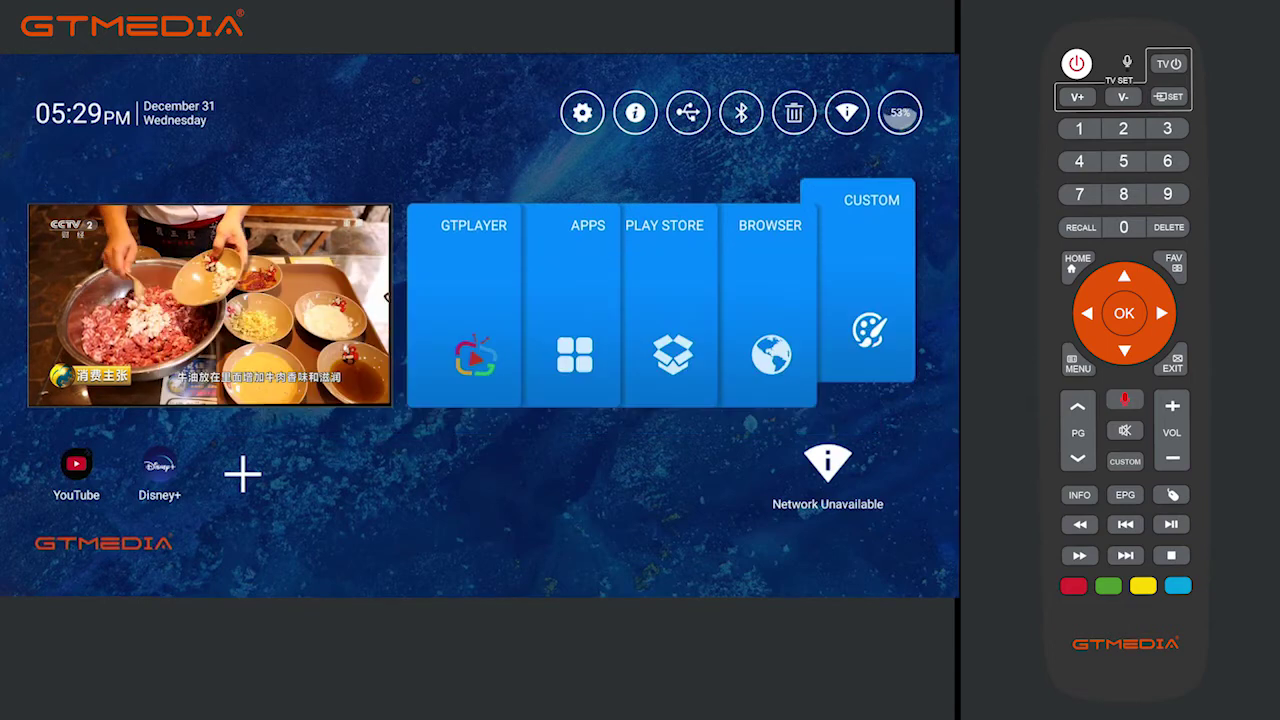
key(Return)
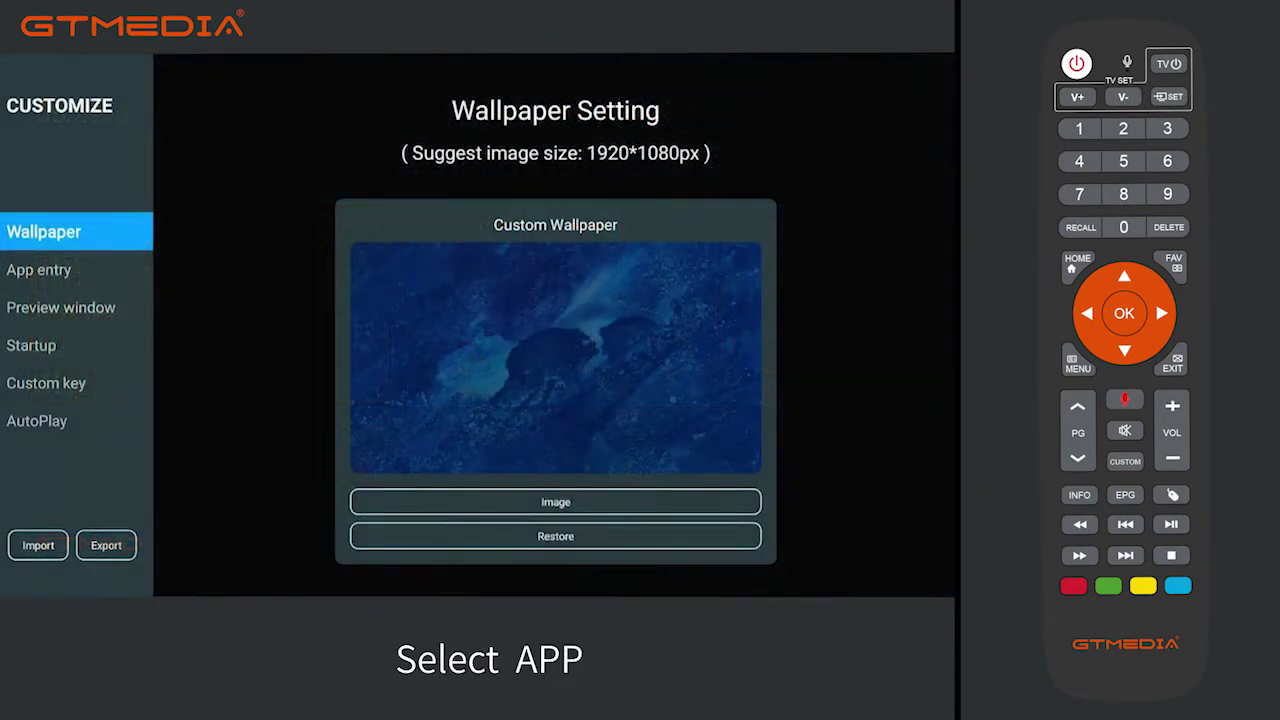
key(Down)
key(Right)
key(Down)
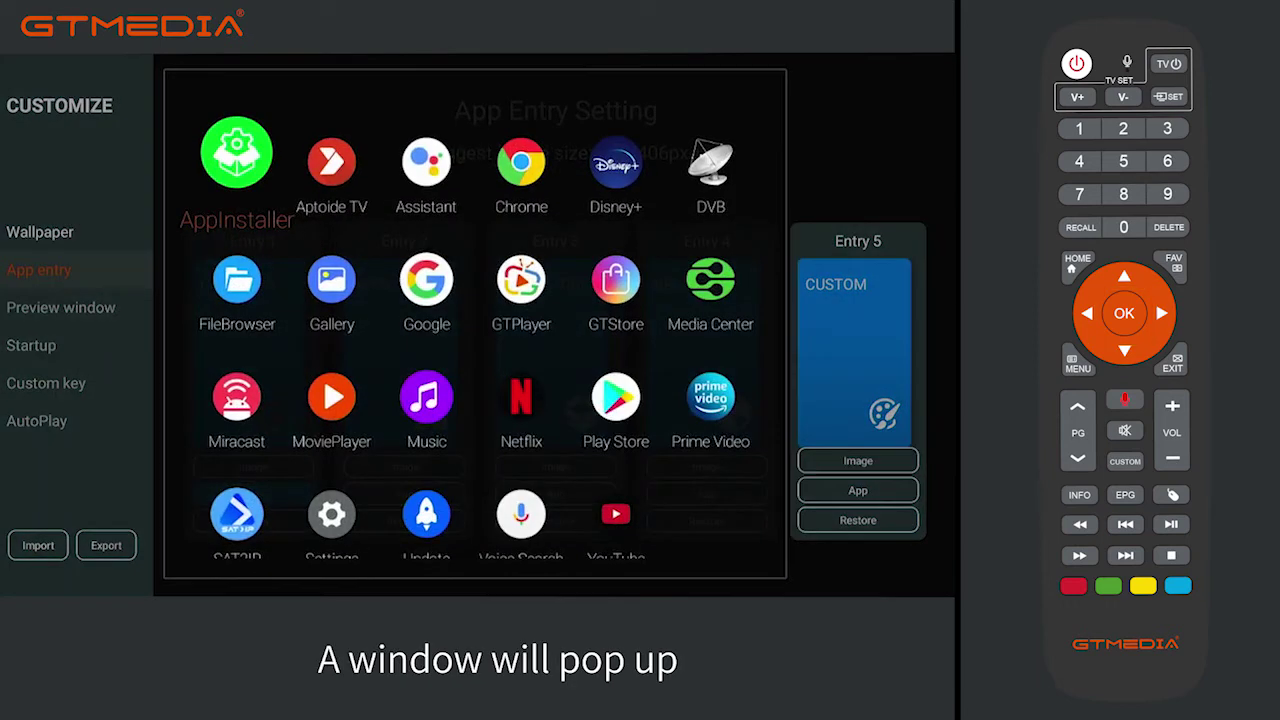
- Browse the app list and assign SAT2IP to app Entry 2
key(Right)
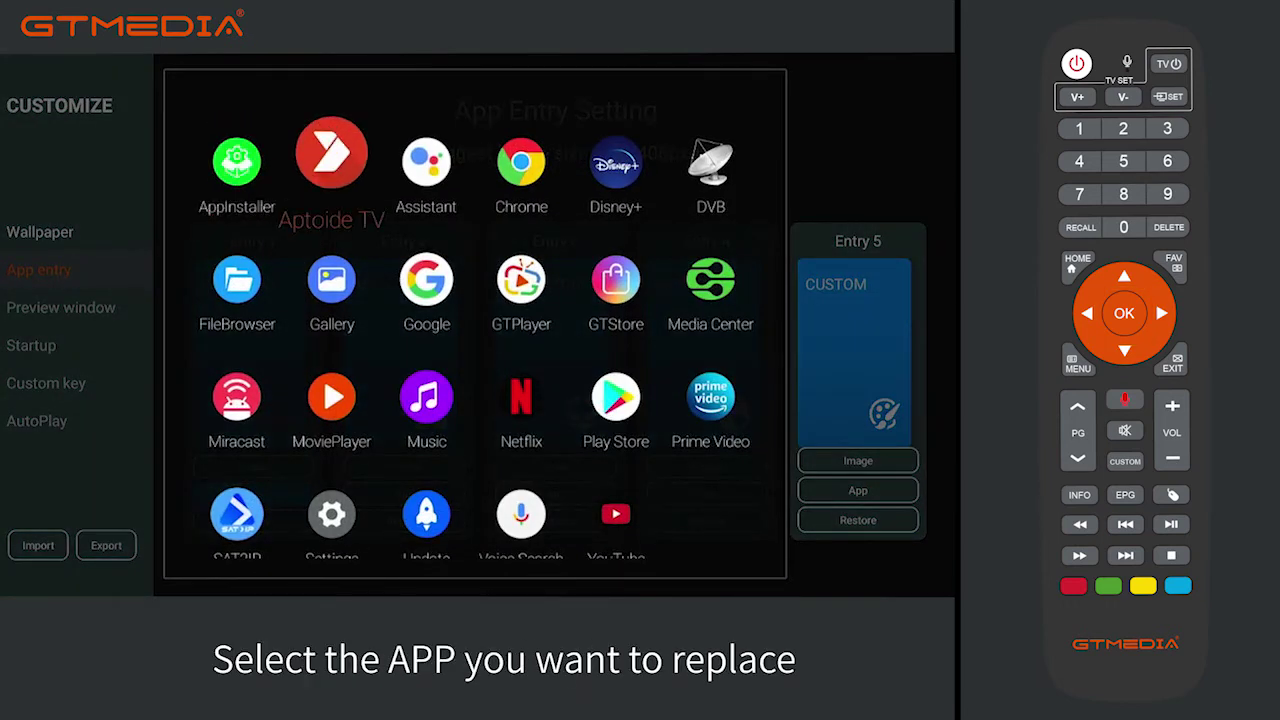
key(Right)
key(Down)
key(Down)
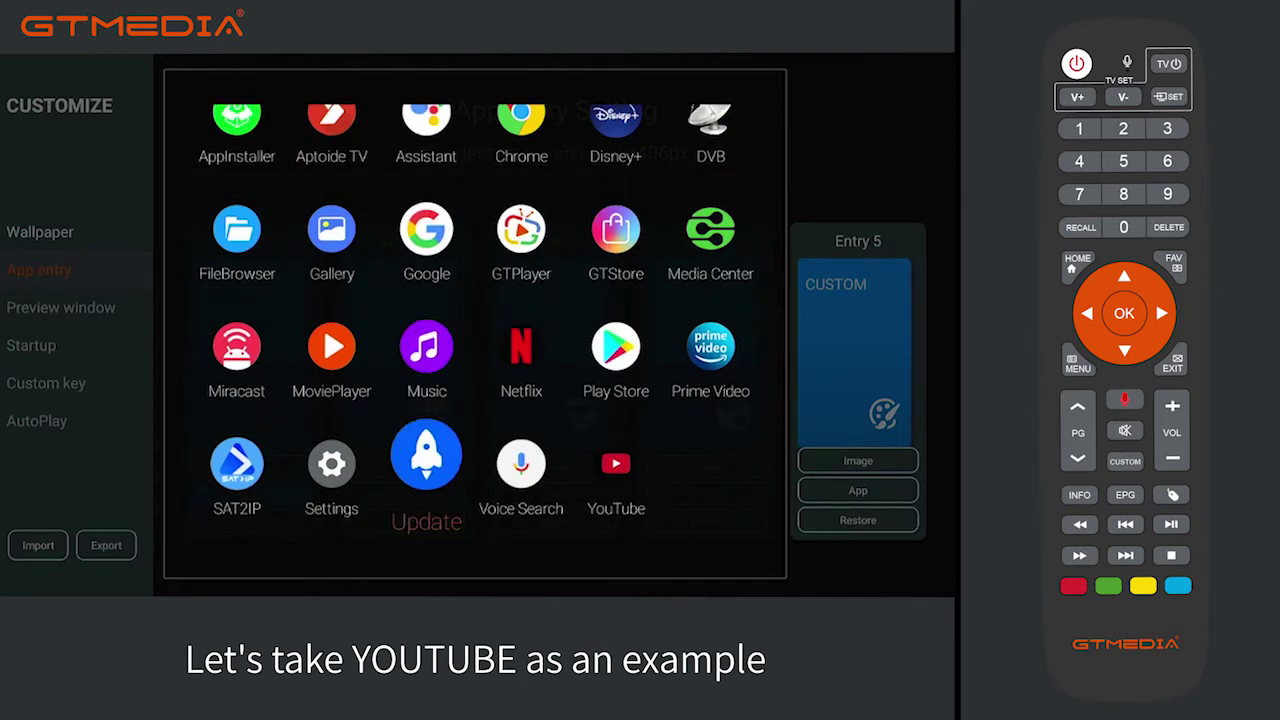
key(Right)
key(Right)
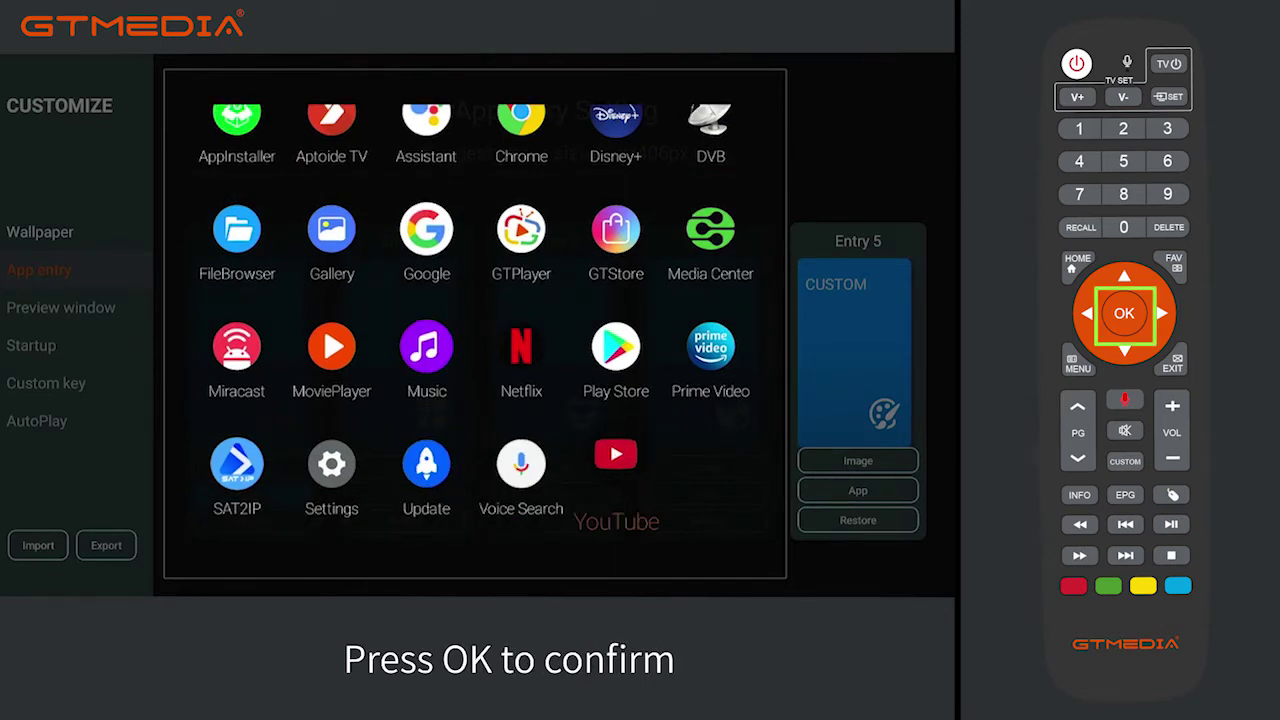
key(Right)
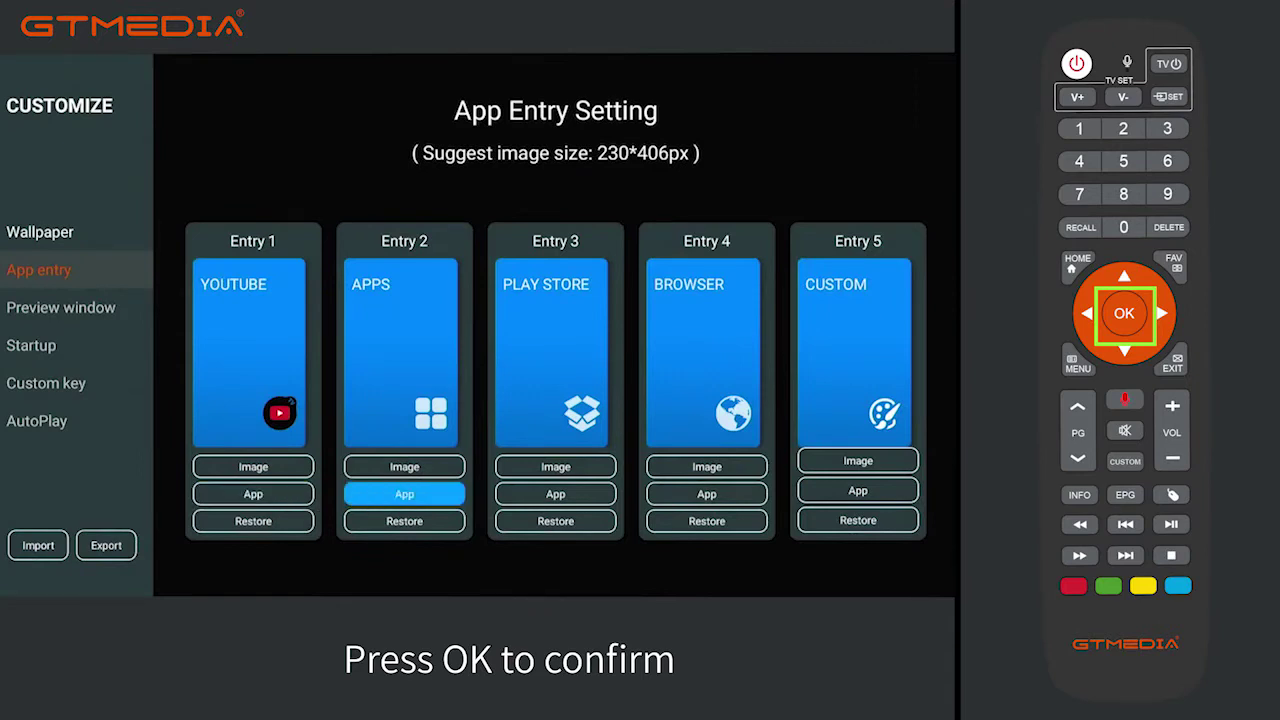
key(Left)
key(Right)
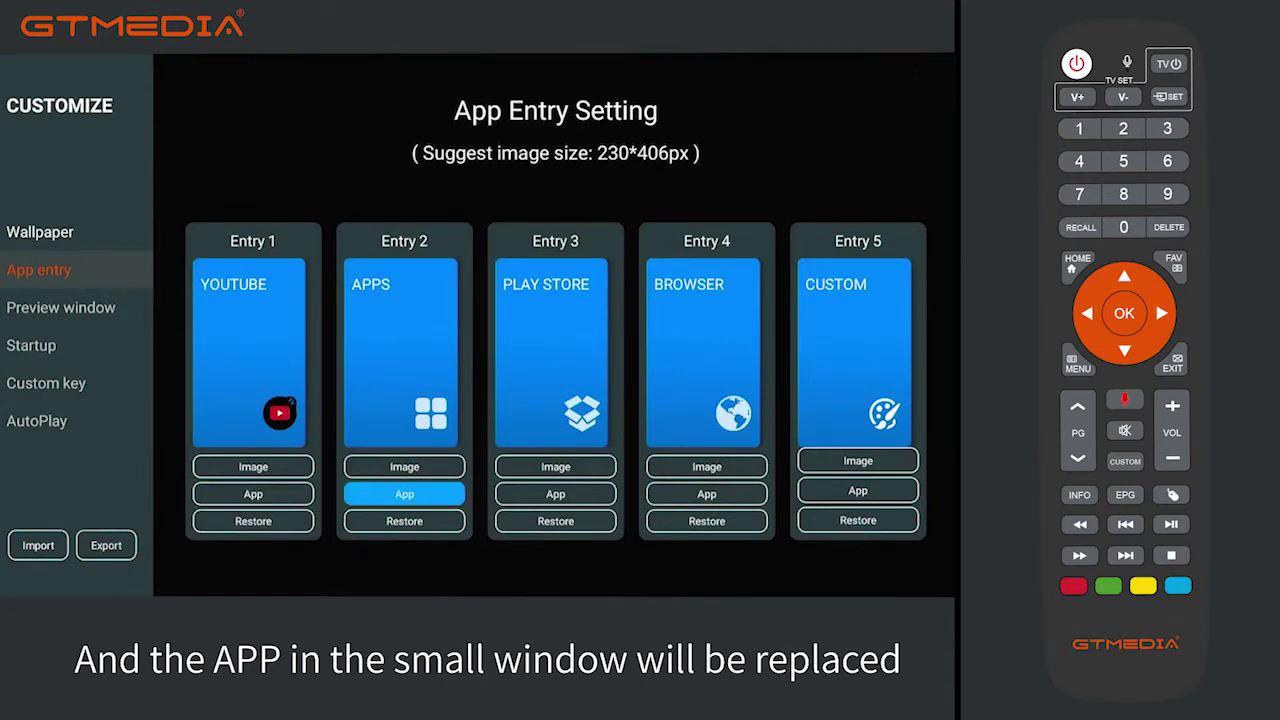
key(Return)
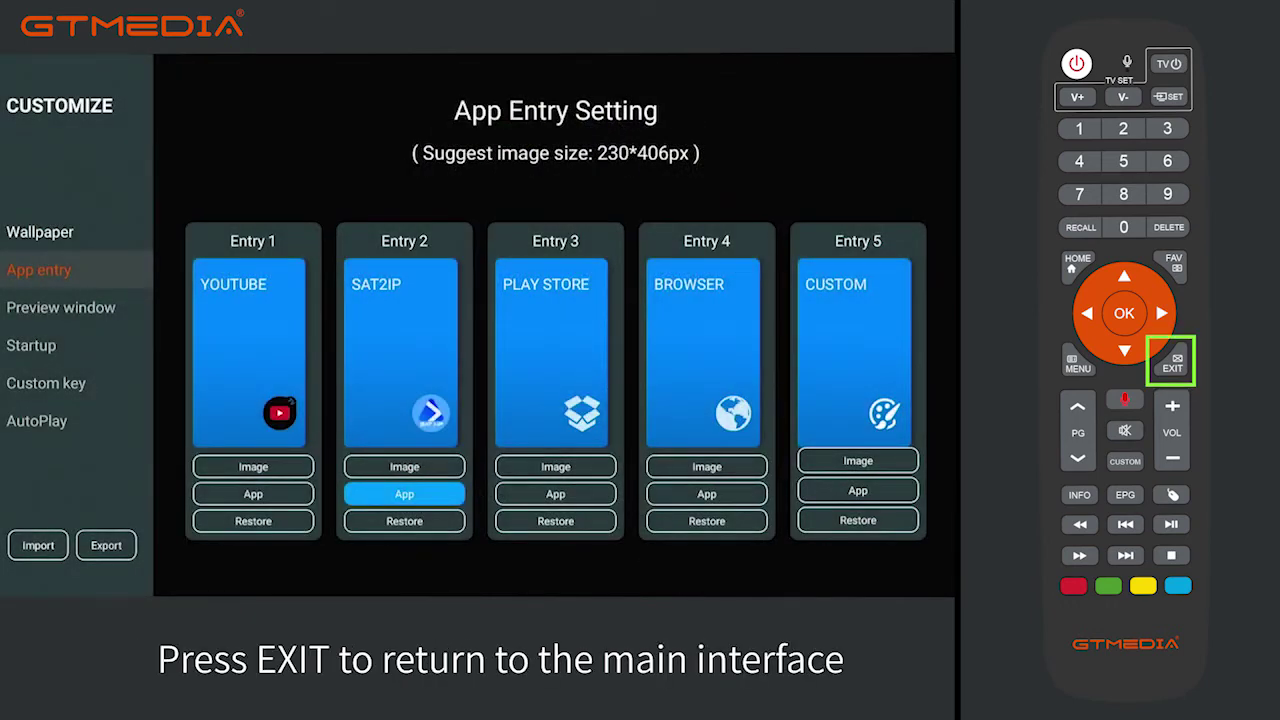
- Exit the app entry settings back to the home screen tiles
key(Escape)
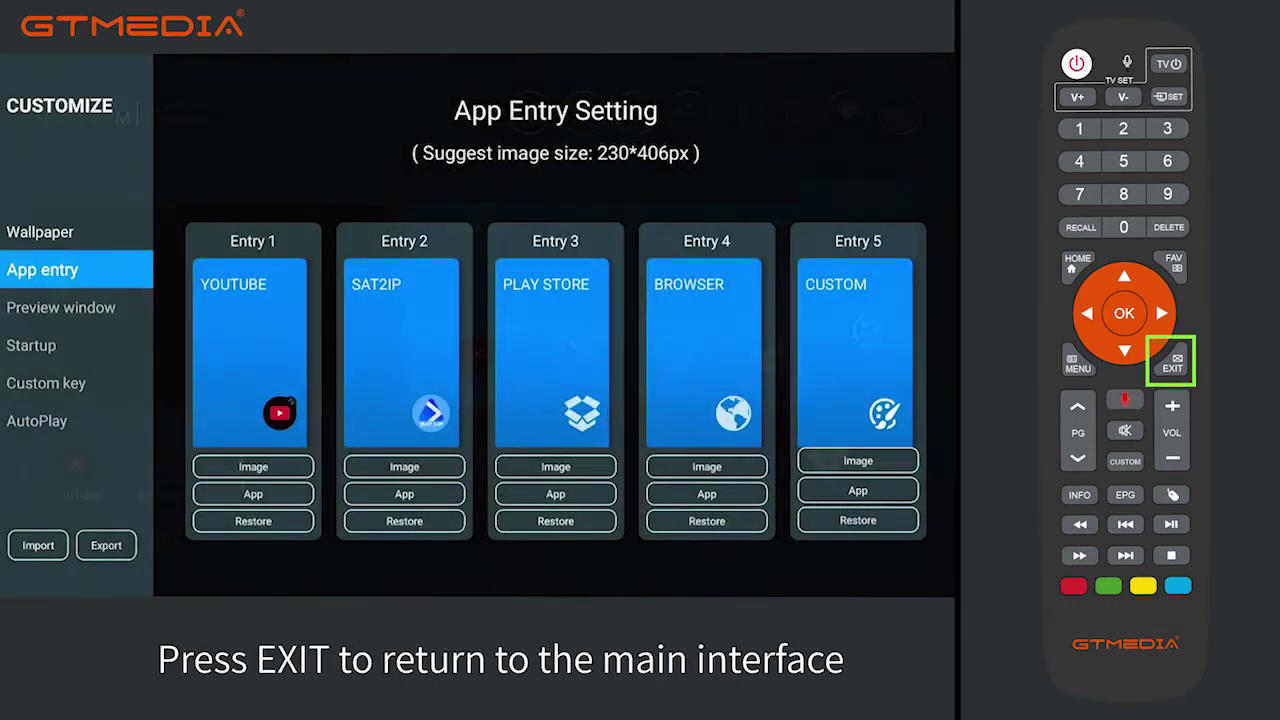
key(Escape)
key(Left)
key(Left)
key(Left)
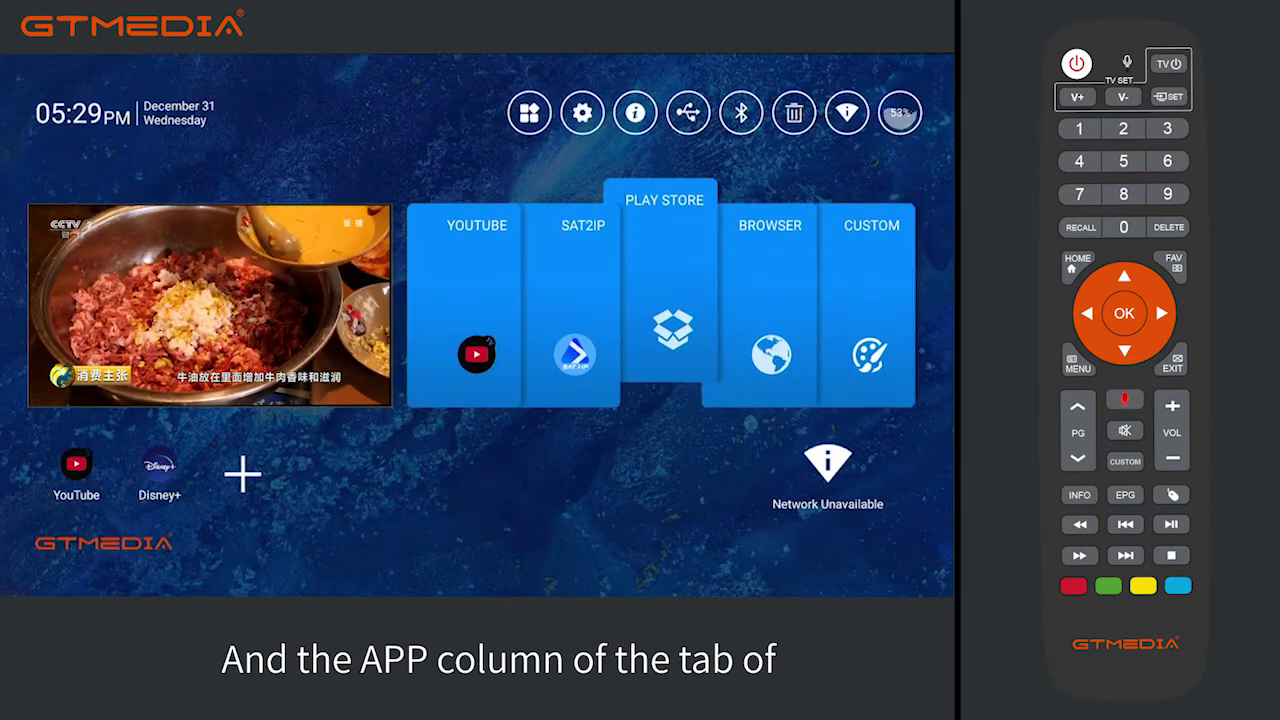
- Open the Applications grid from the top-bar Apps shortcut above the SAT2IP tile
key(Left)
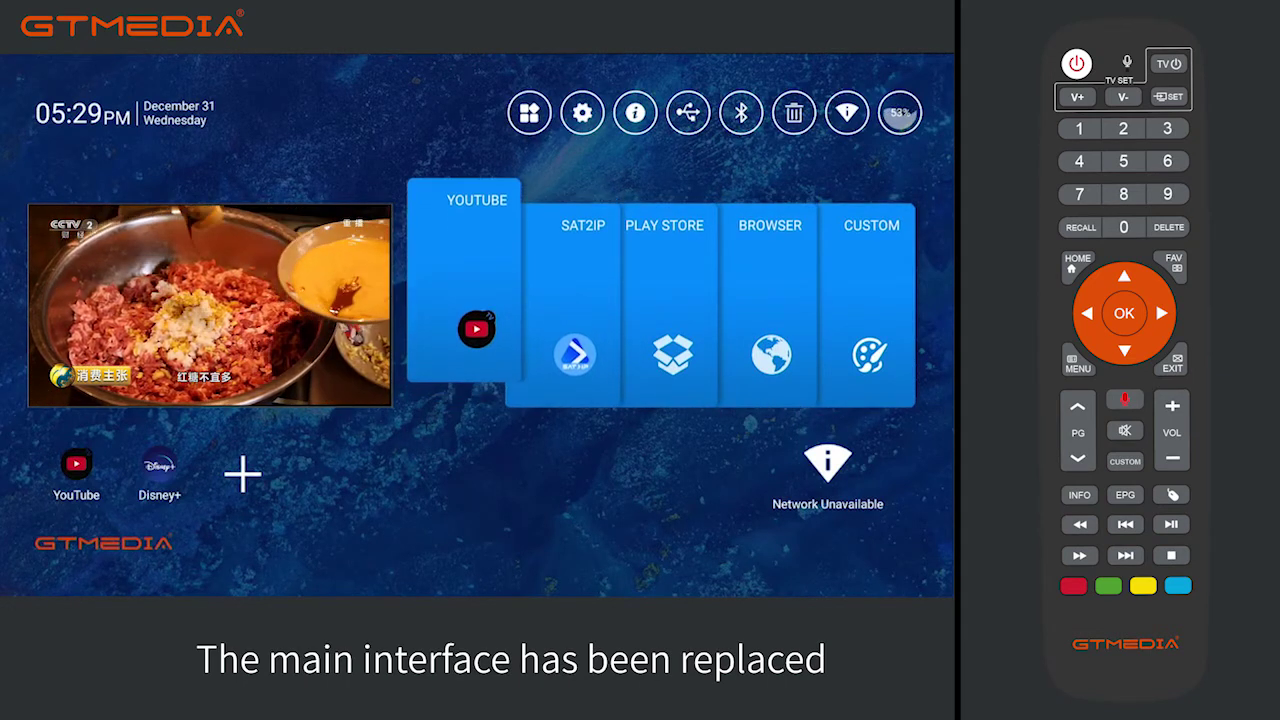
key(Right)
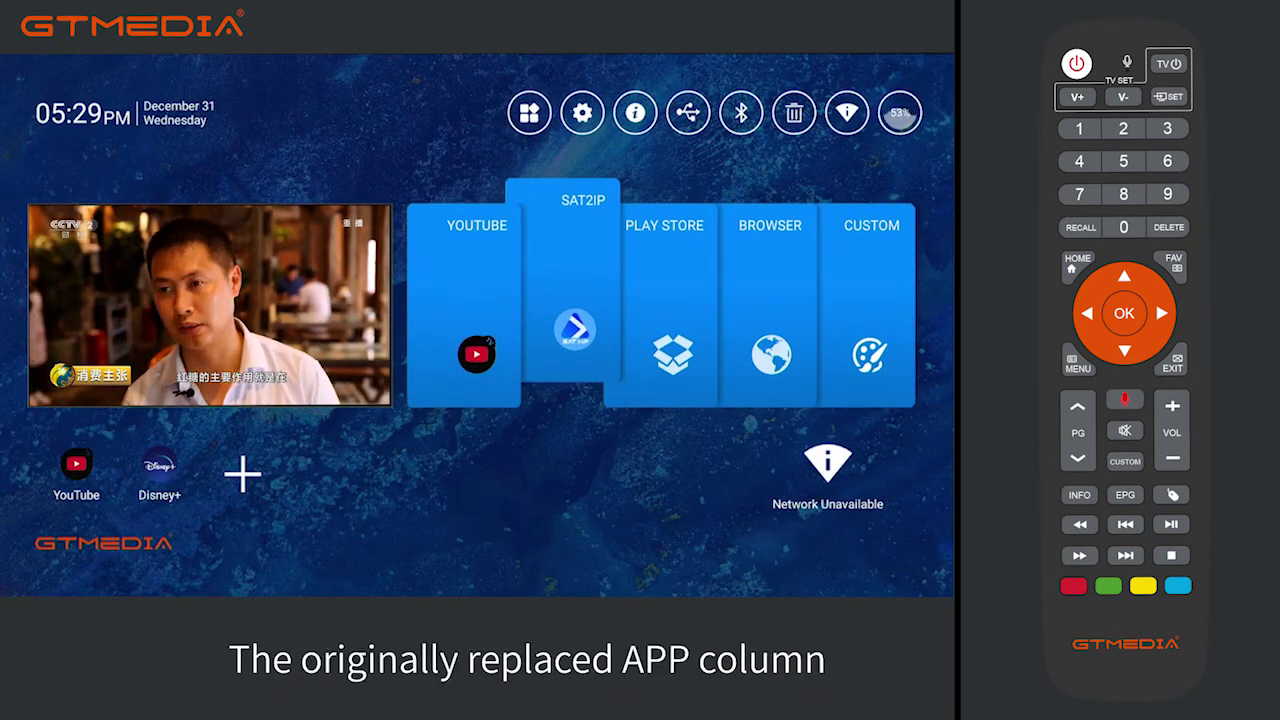
key(Up)
key(Left)
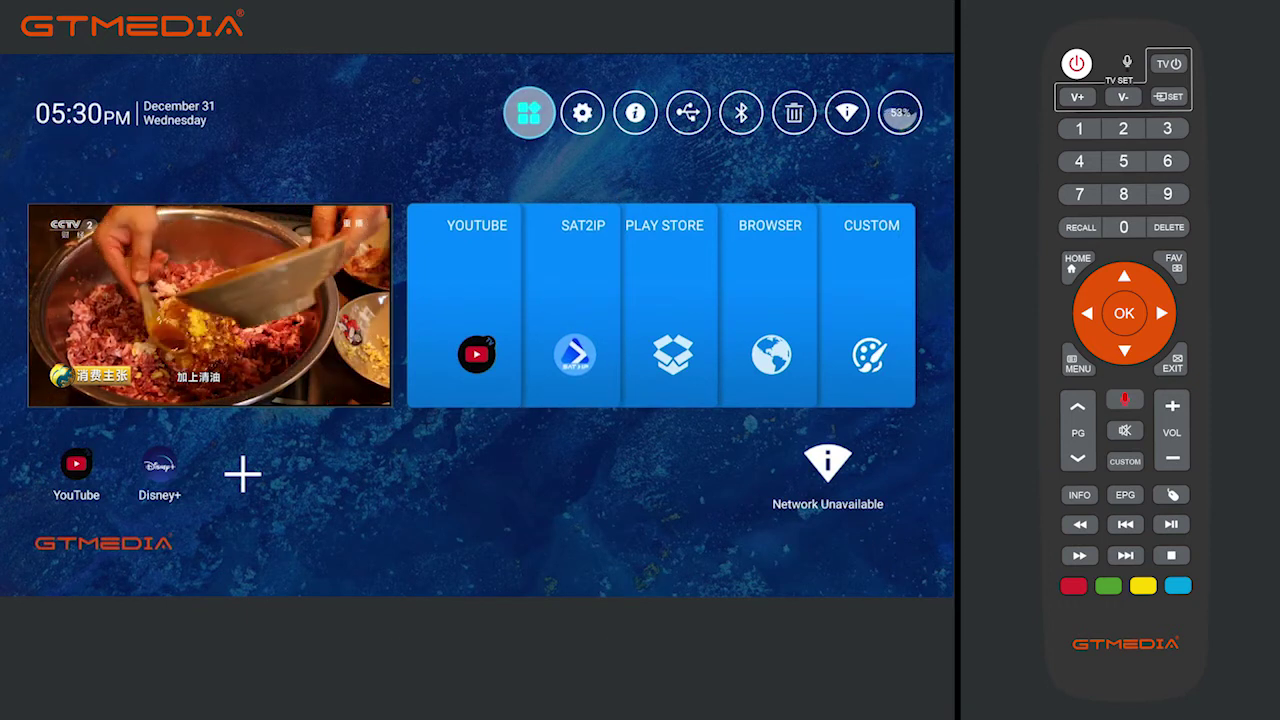
key(Return)
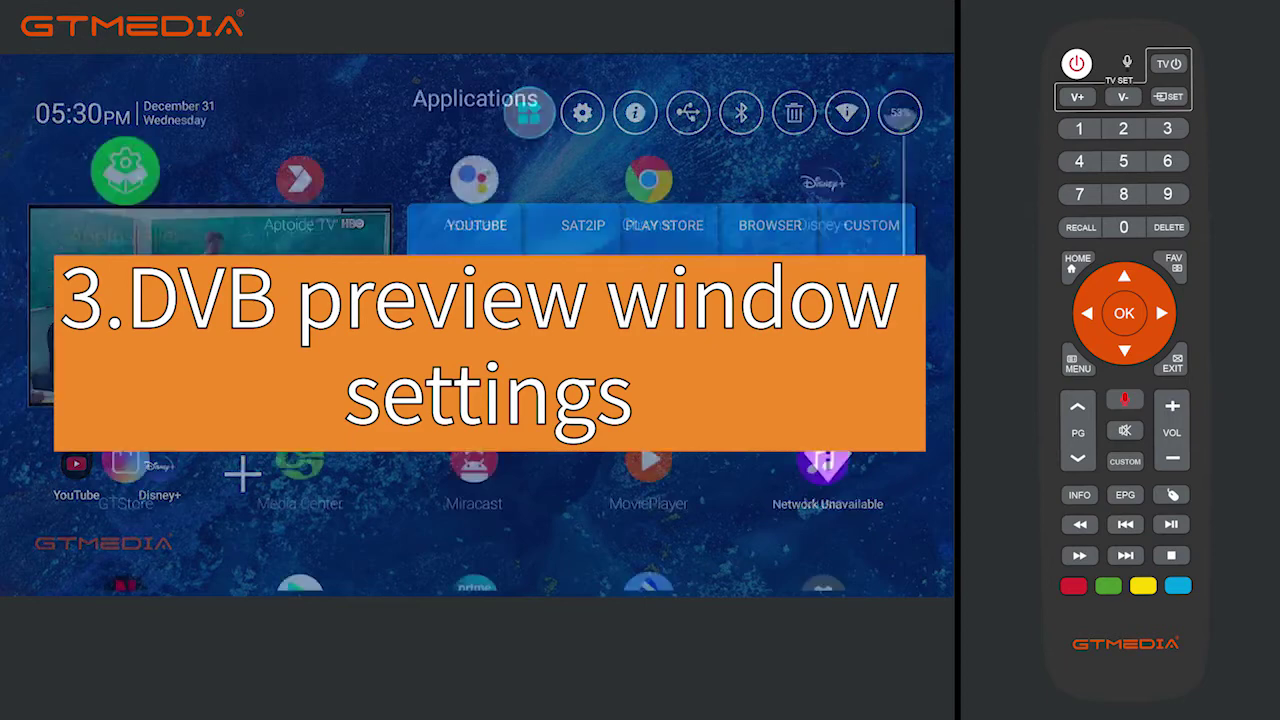
- Close Applications, open CUSTOM, and set the Preview window autoplay to Disable
key(Escape)
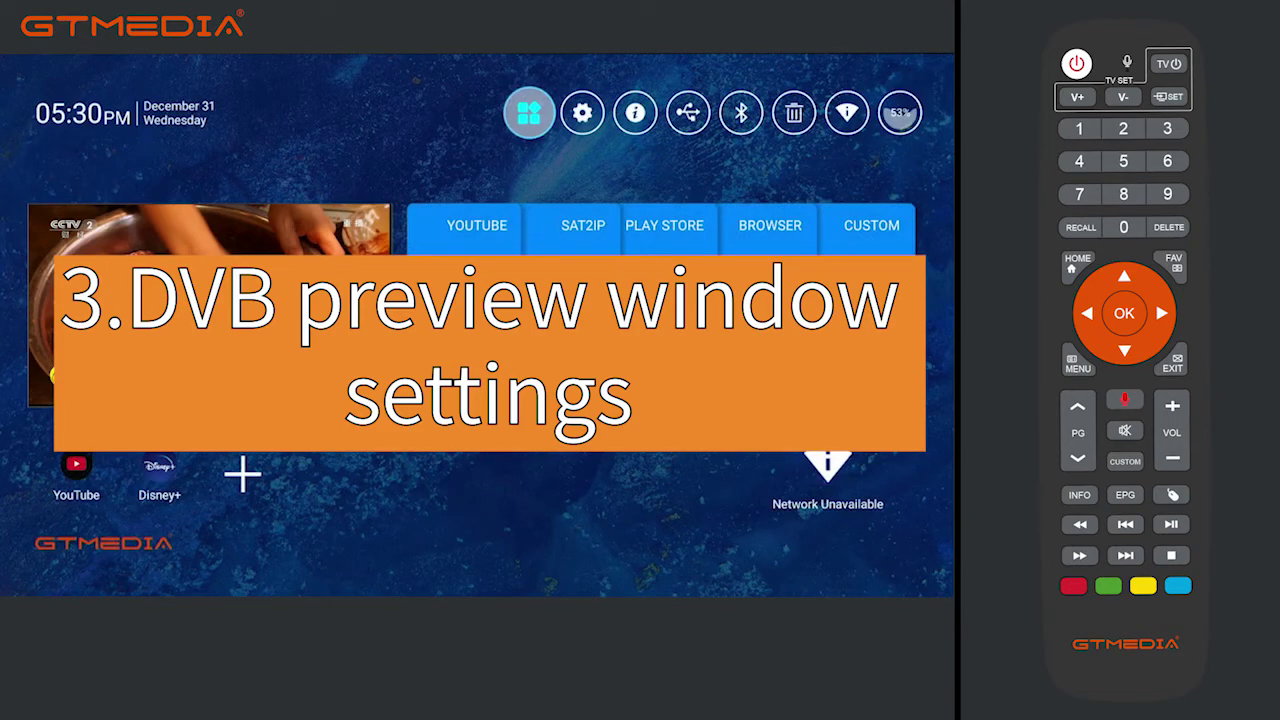
key(Right)
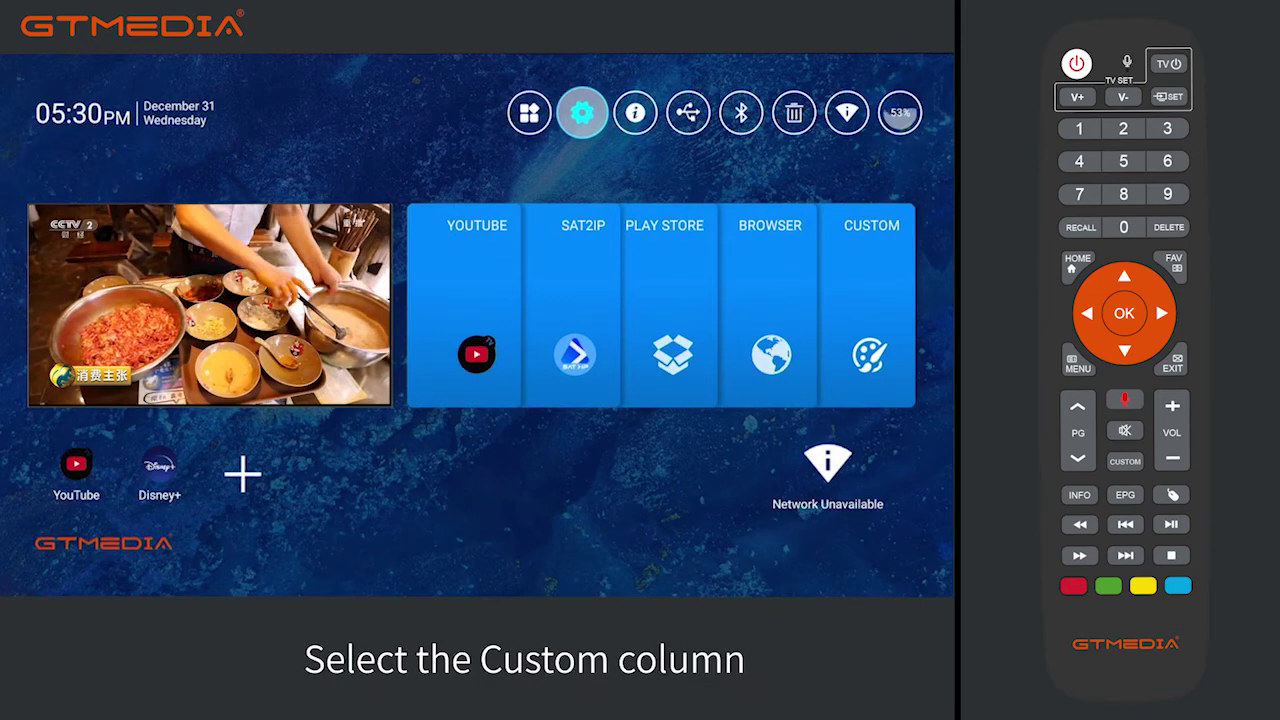
key(Down)
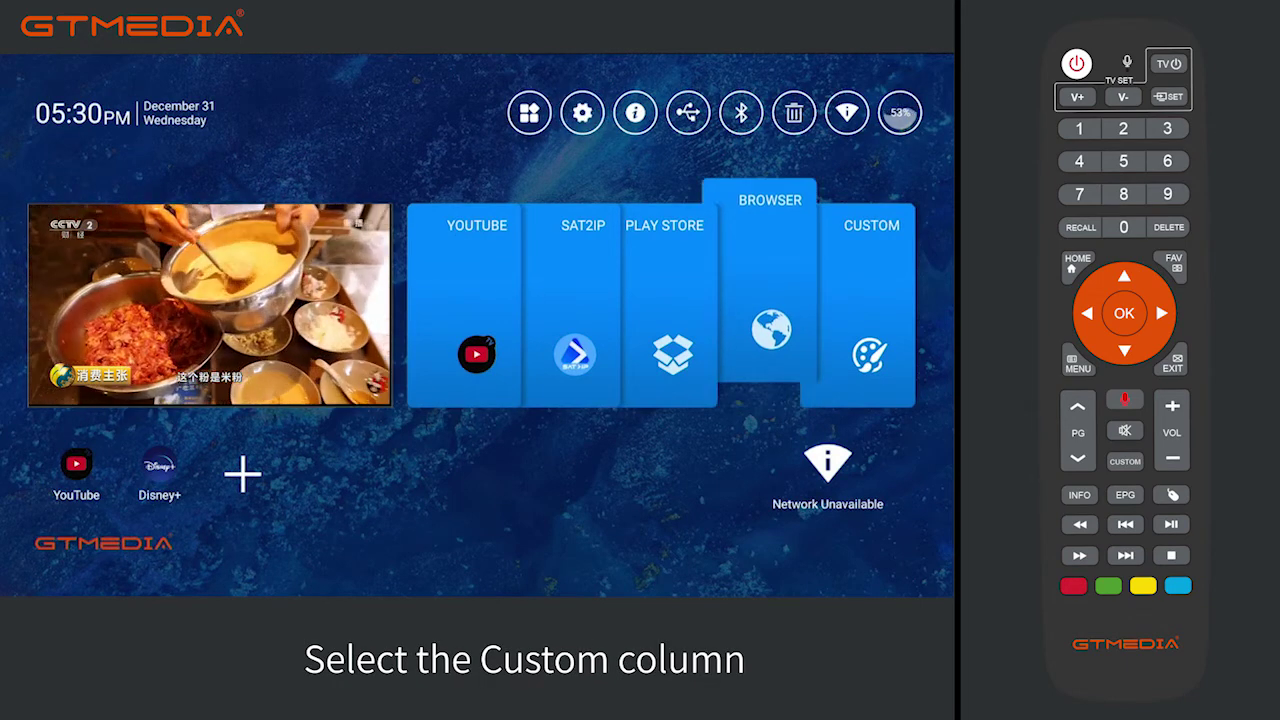
key(Right)
key(Return)
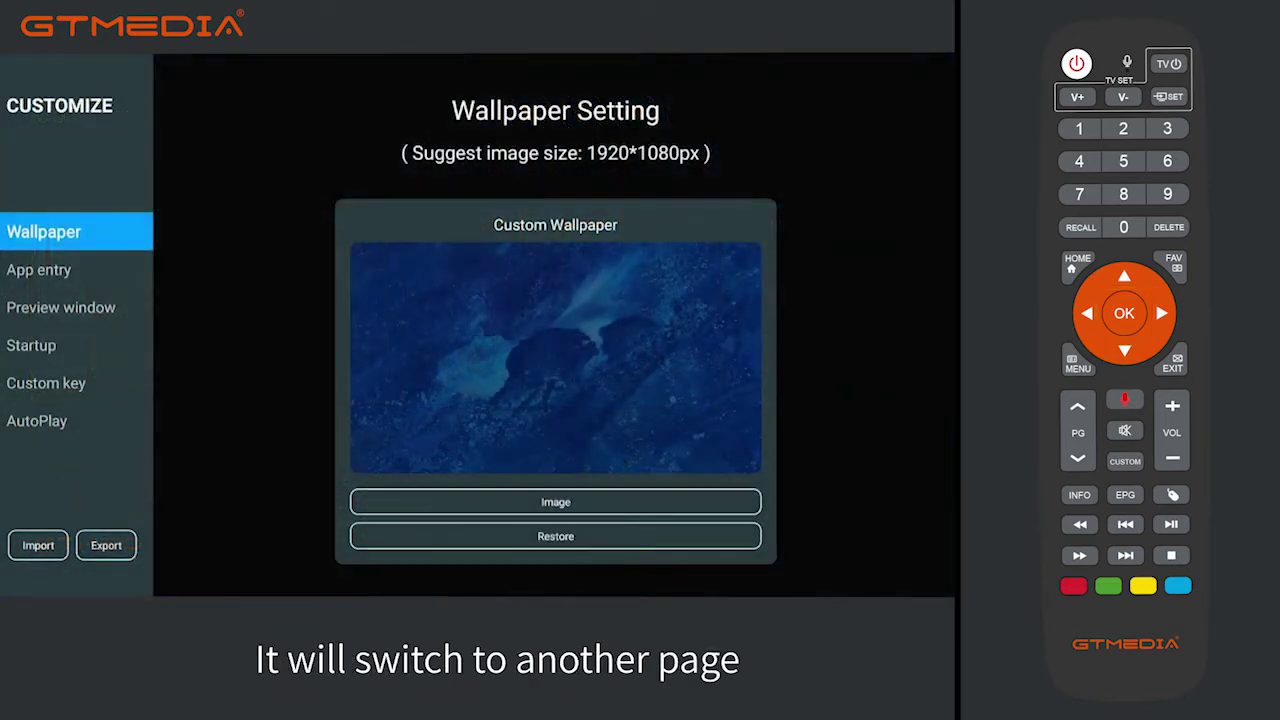
key(Down)
key(Down)
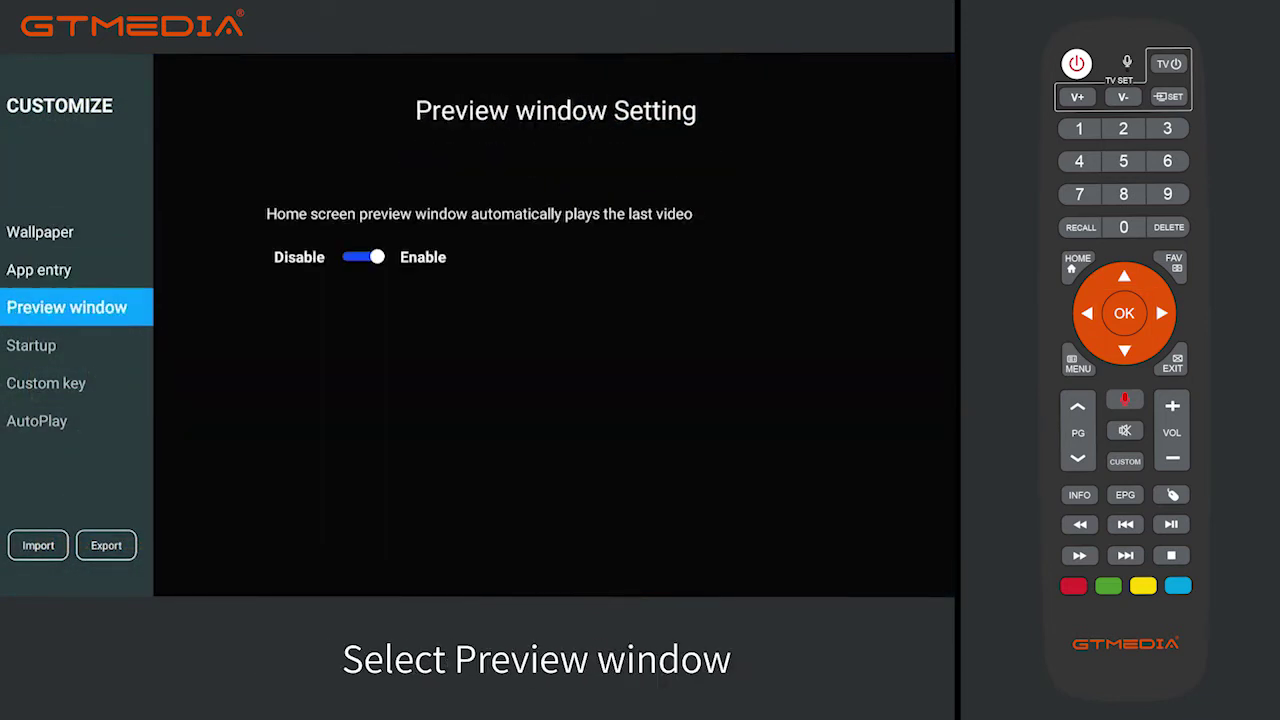
key(Right)
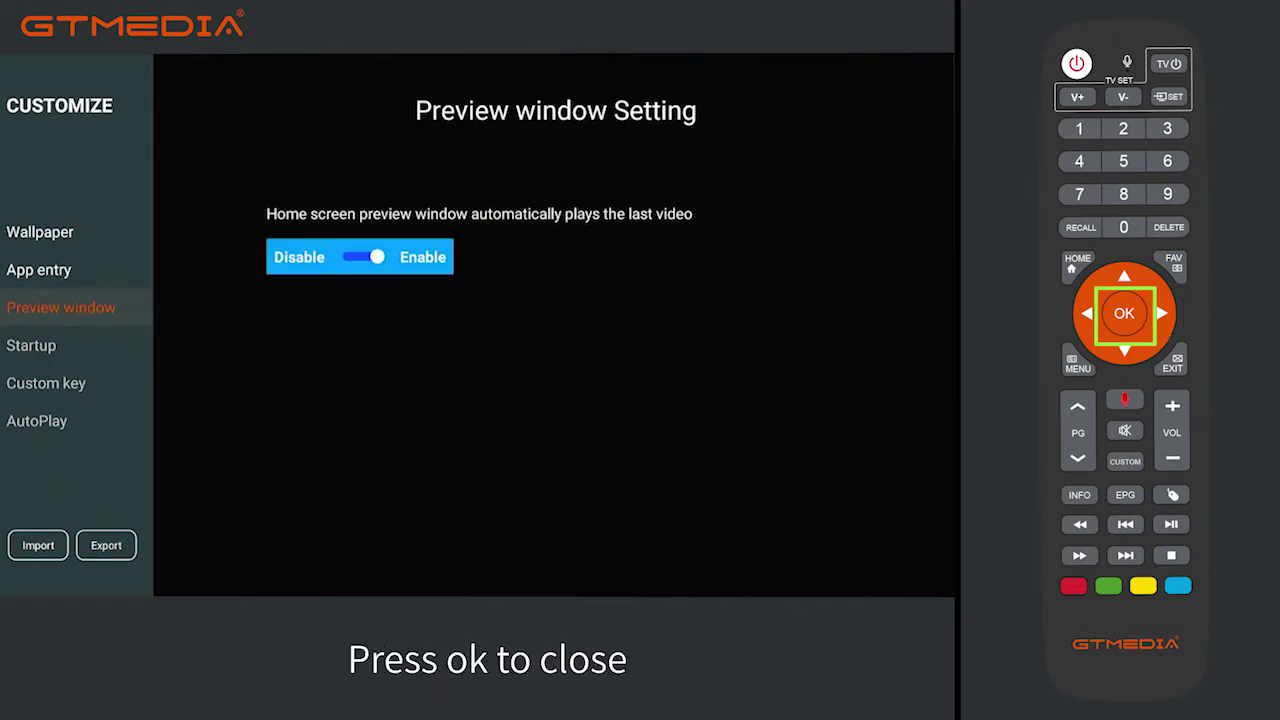
key(Return)
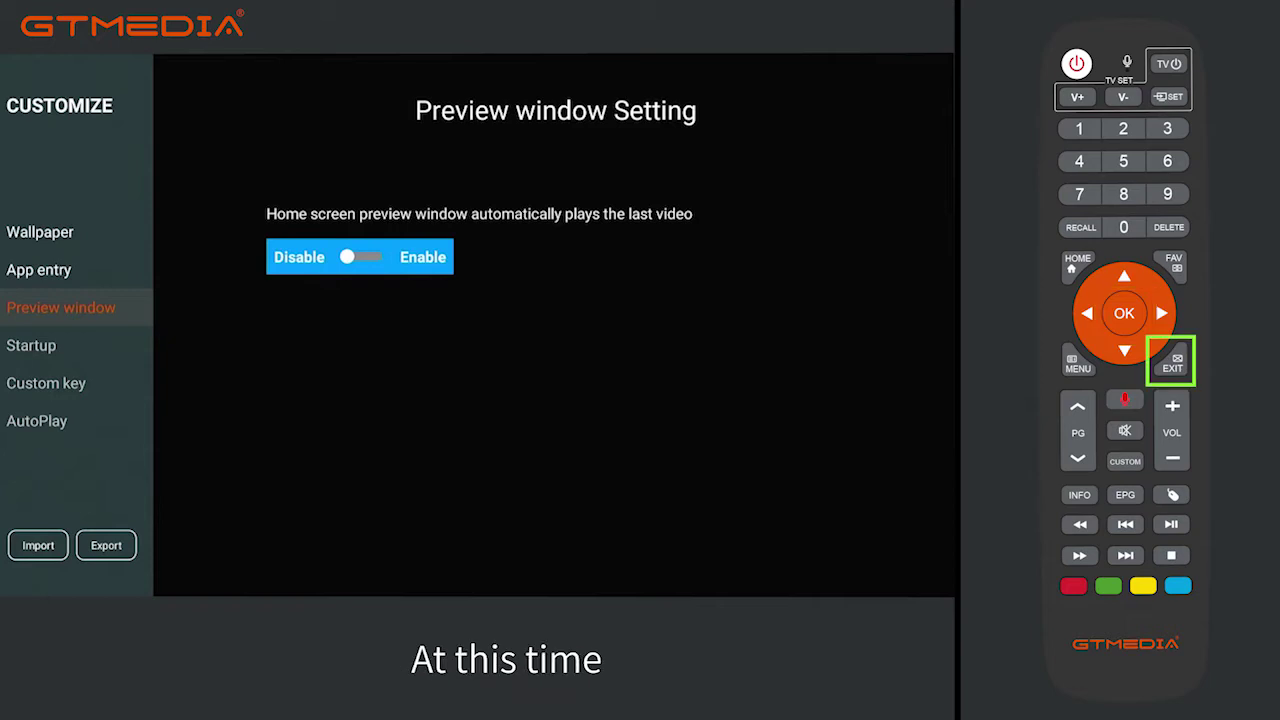
- Exit to the home screen and reopen the CUSTOM settings page
key(Escape)
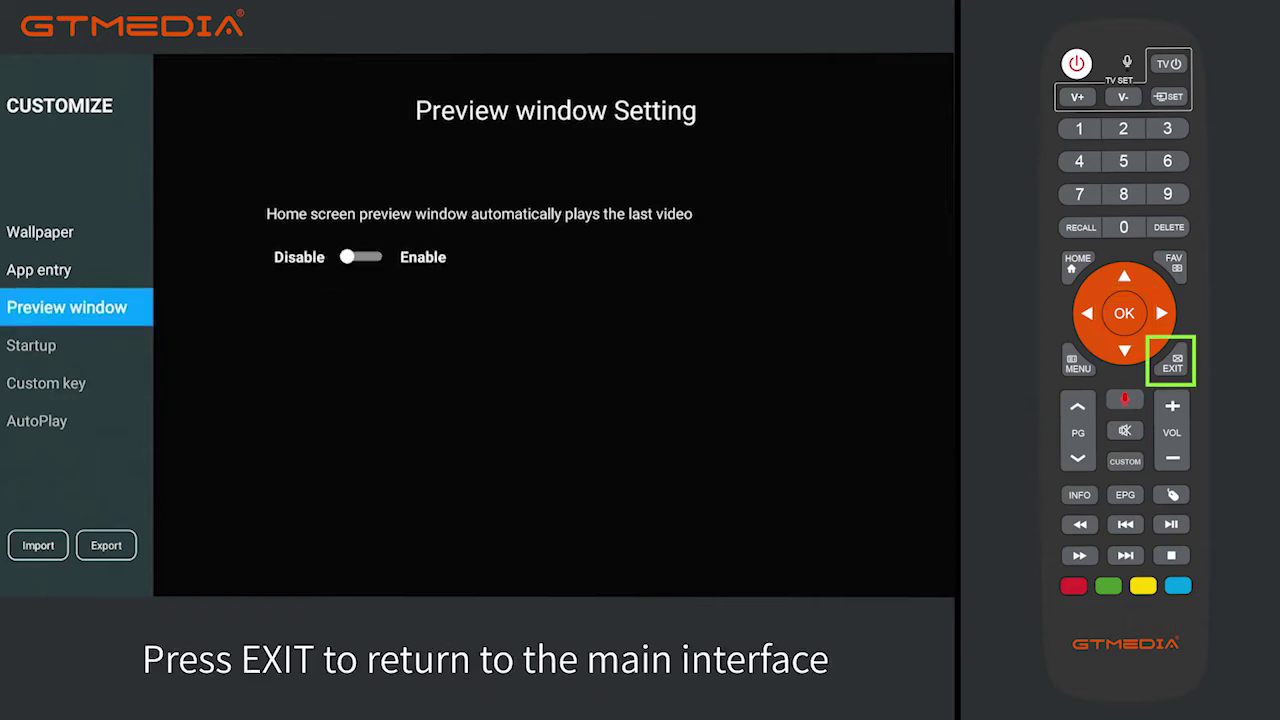
key(Escape)
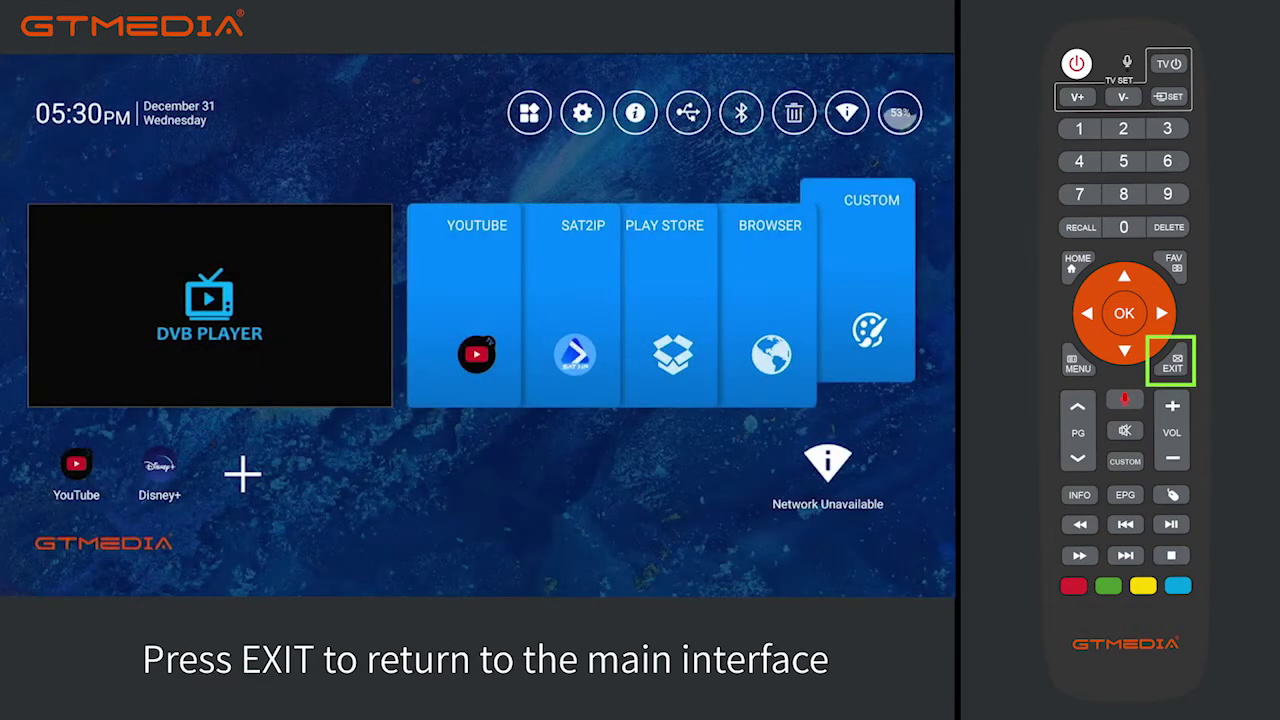
key(Left)
key(Left)
key(Left)
key(Left)
key(Left)
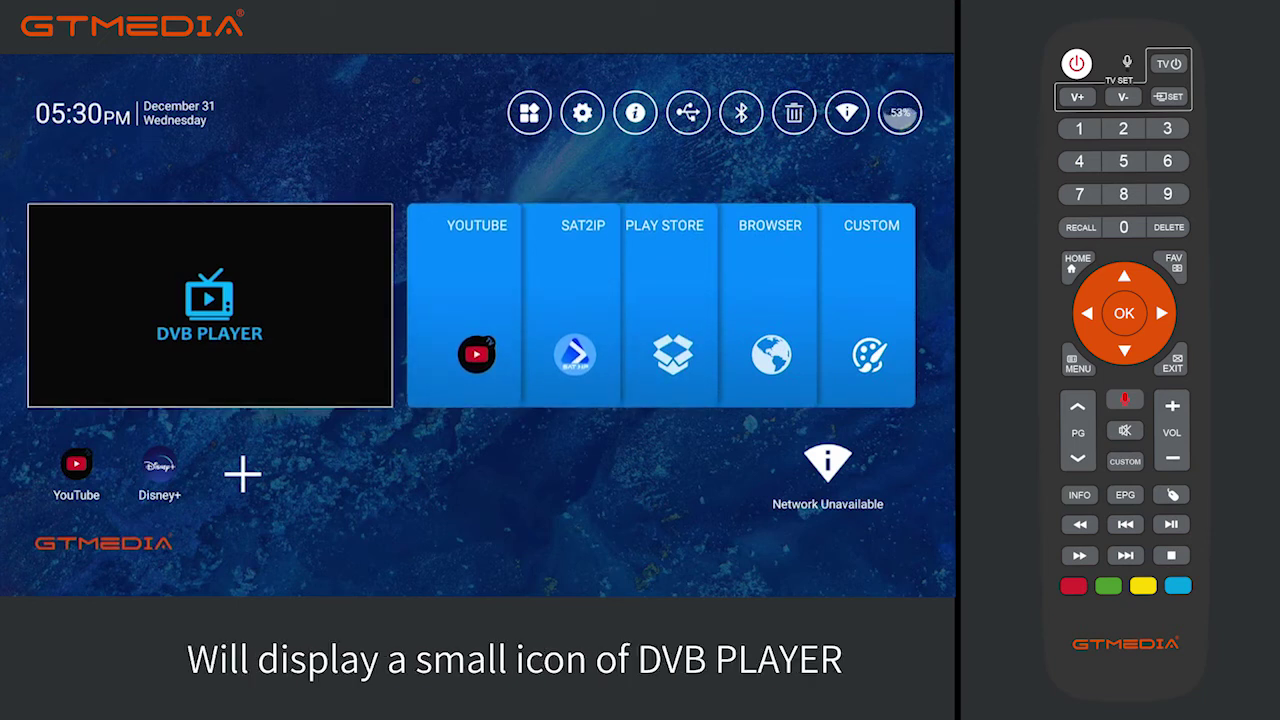
key(Right)
key(Right)
key(Right)
key(Right)
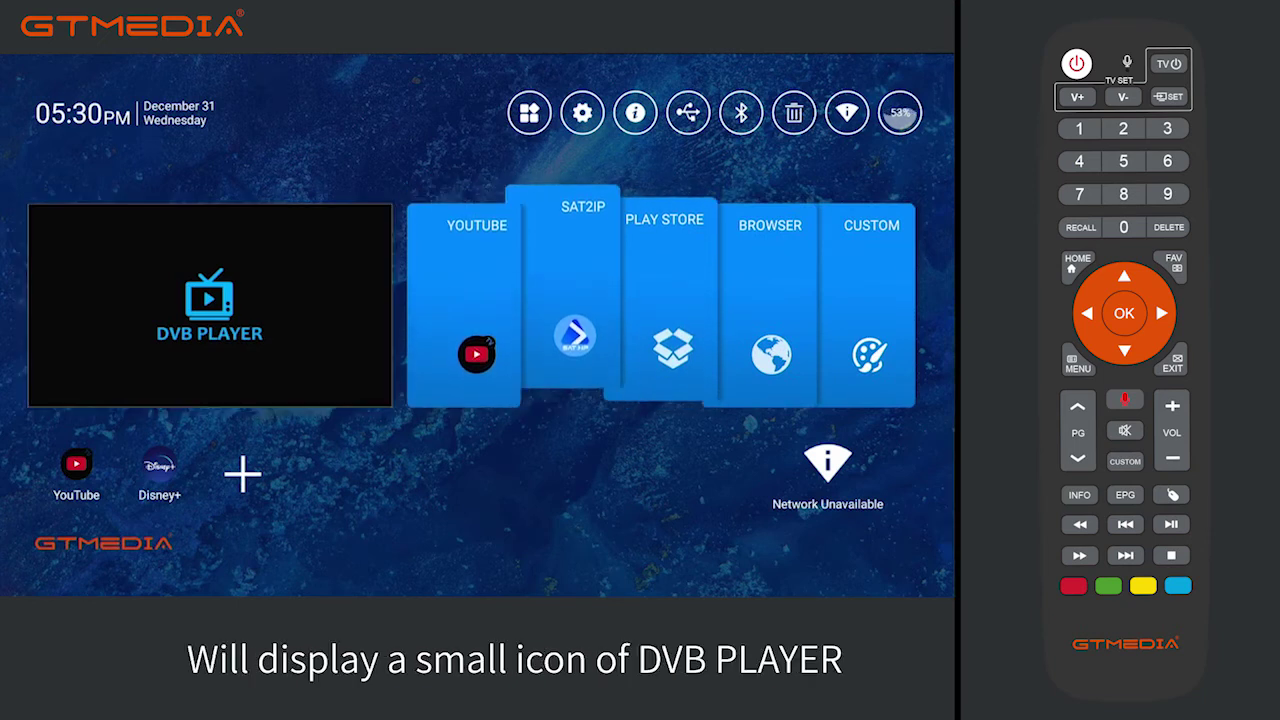
key(Right)
key(Return)
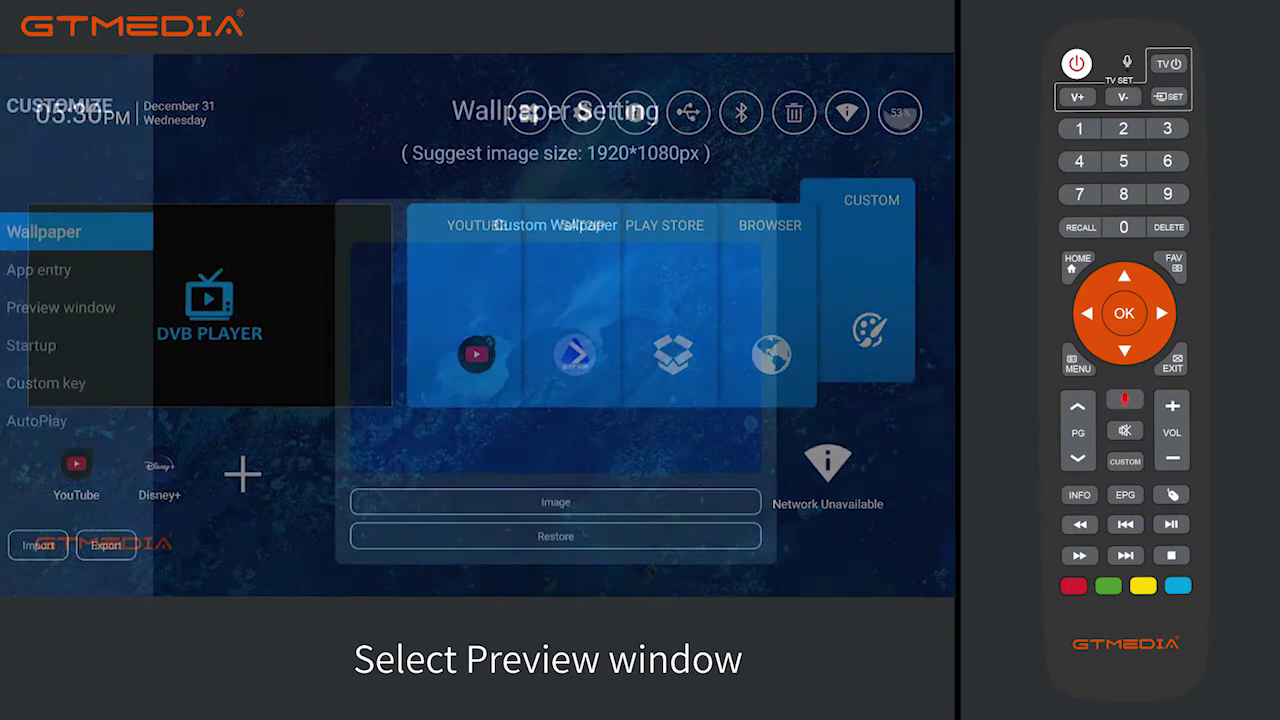
- Switch Preview window autoplay back to enabled
key(Down)
key(Down)
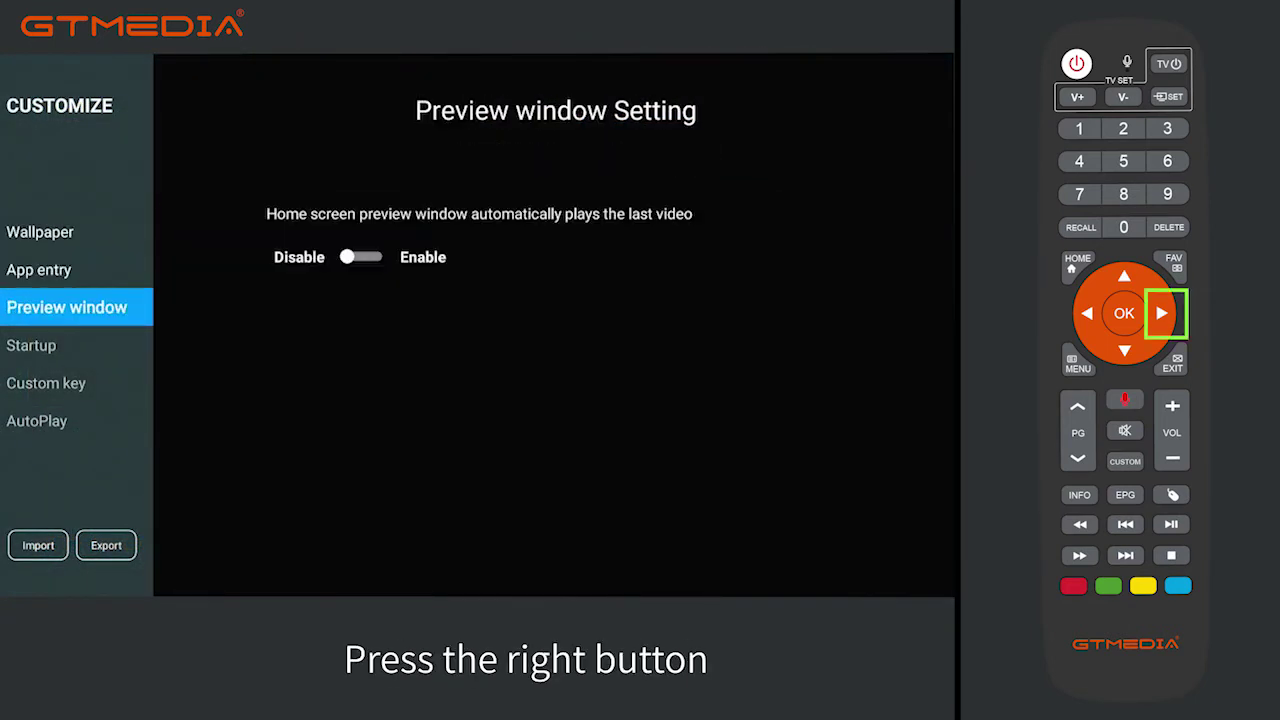
key(Right)
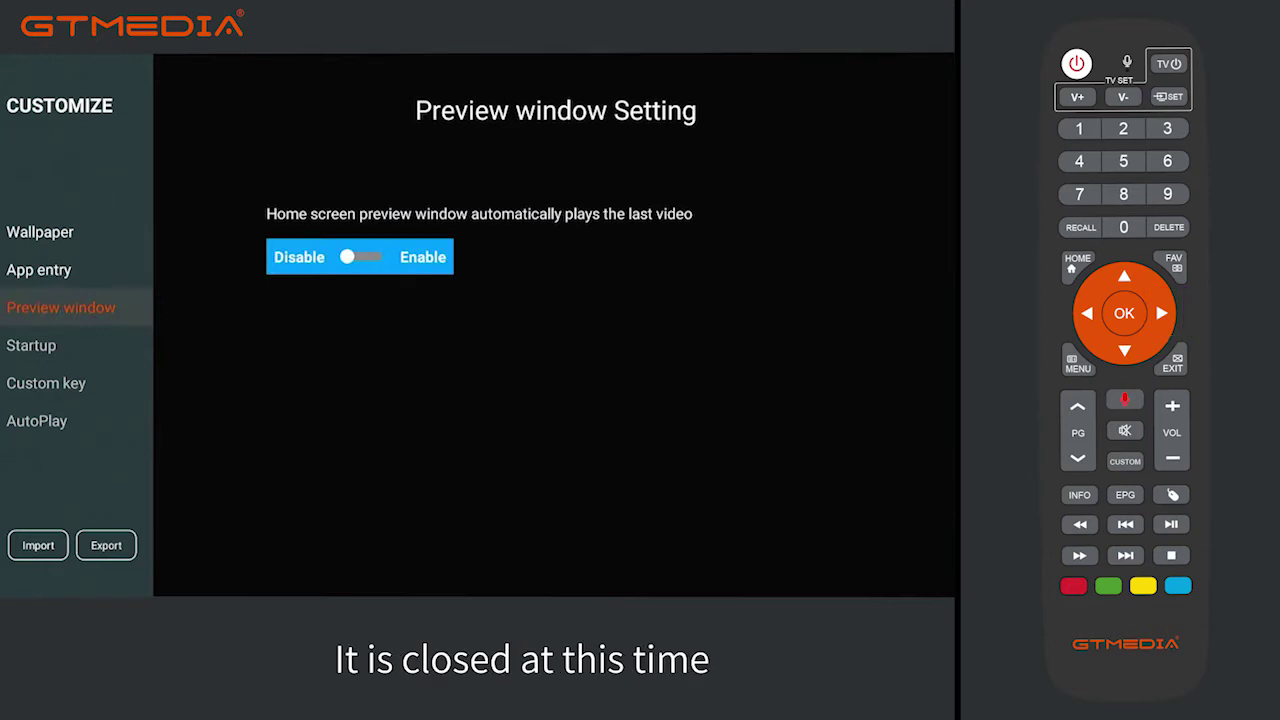
key(Return)
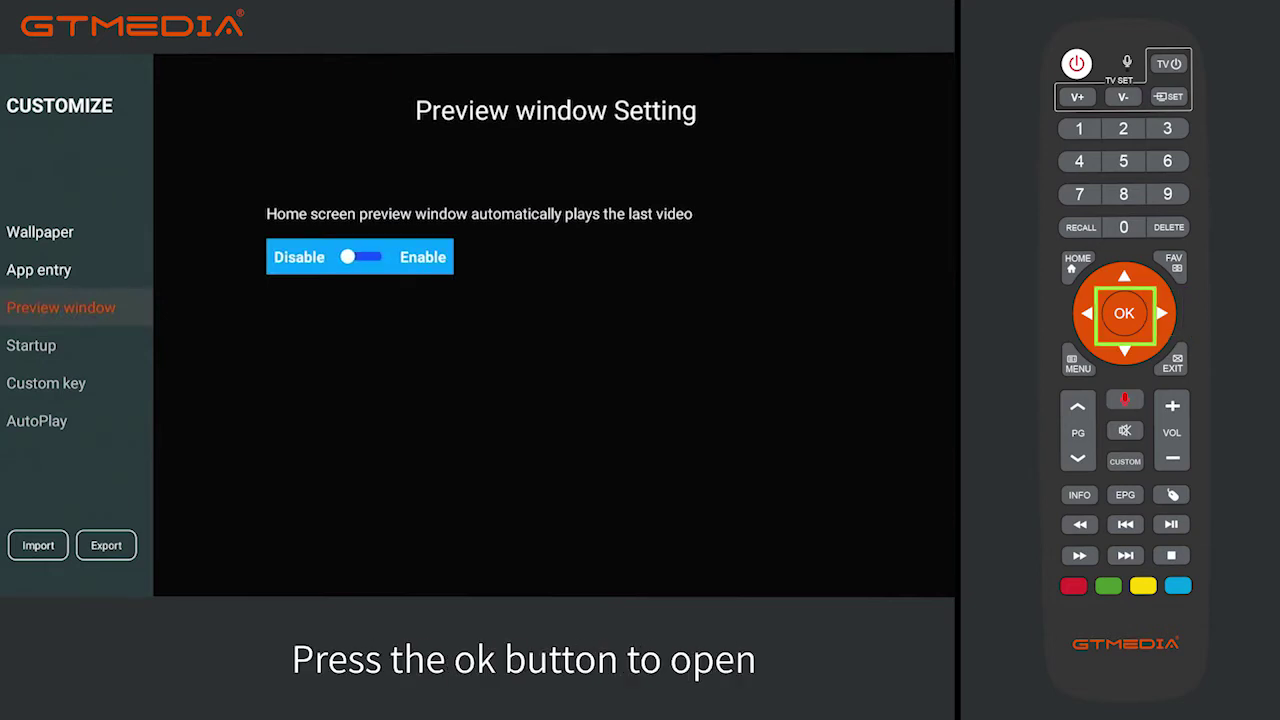
- Return home and move between the YOUTUBE and SAT2IP tiles to show the playing preview
key(Left)
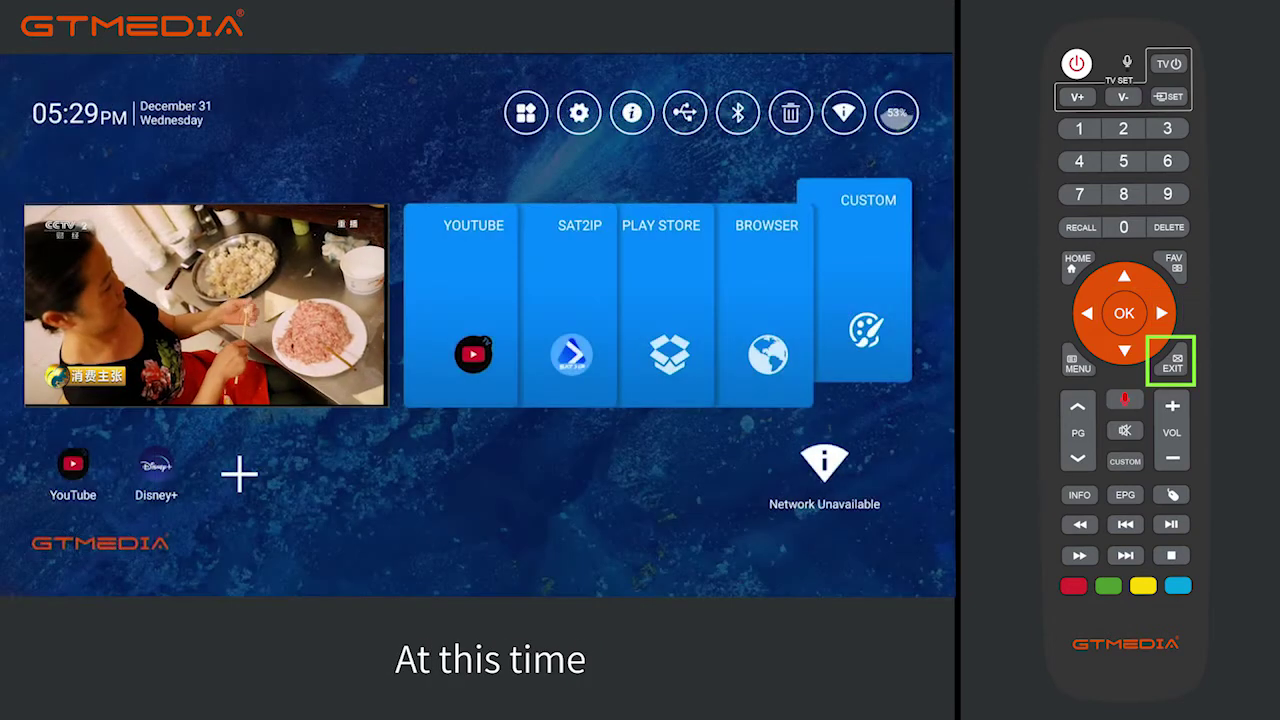
key(Left)
key(Left)
key(Left)
key(Left)
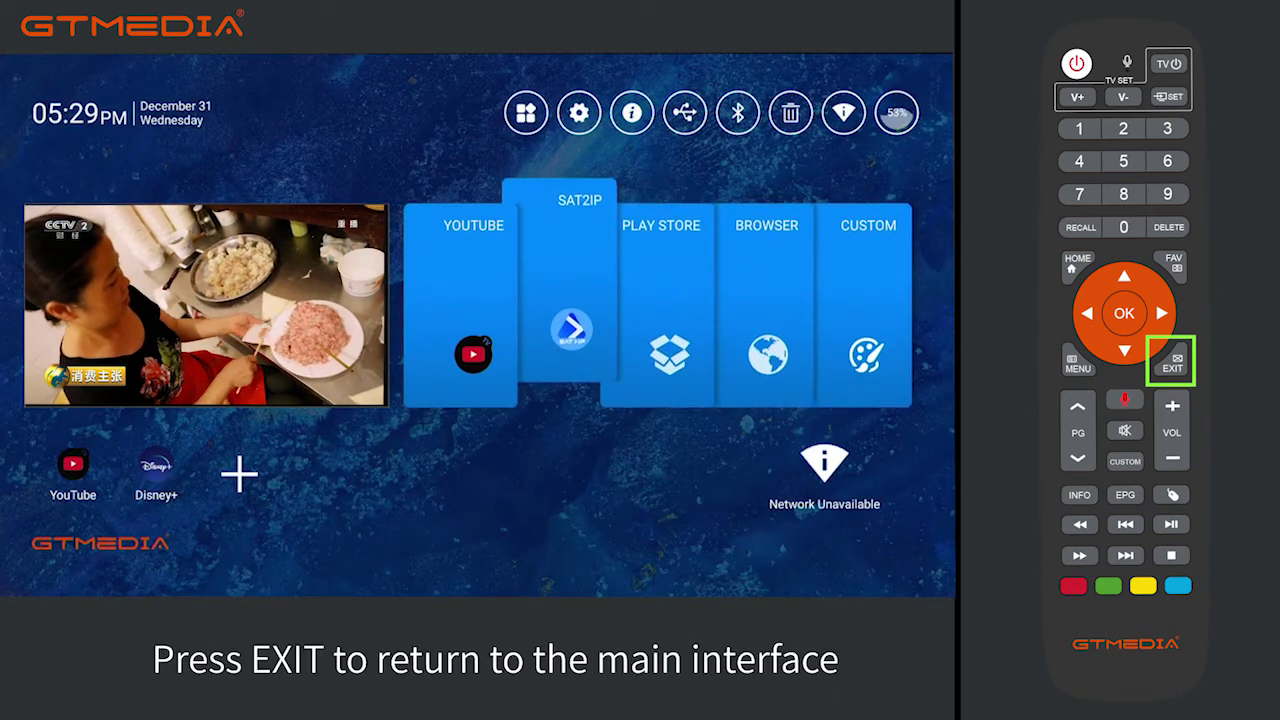
key(Left)
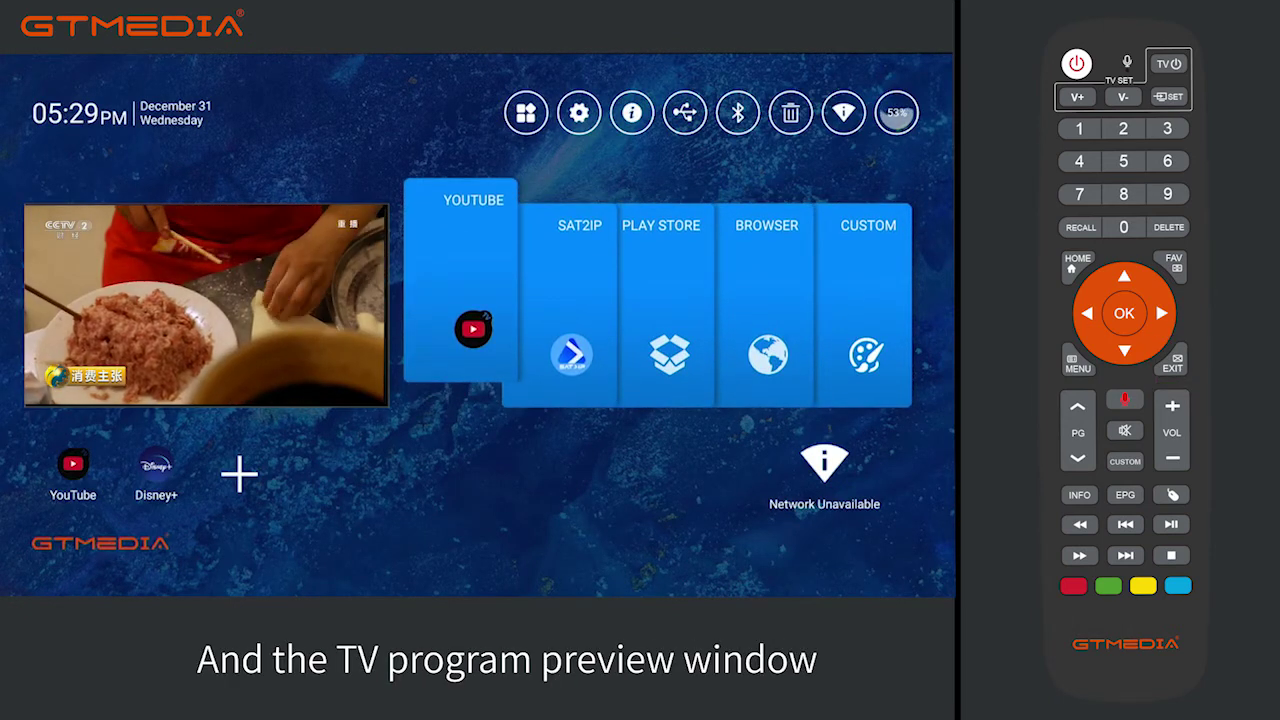
key(Right)
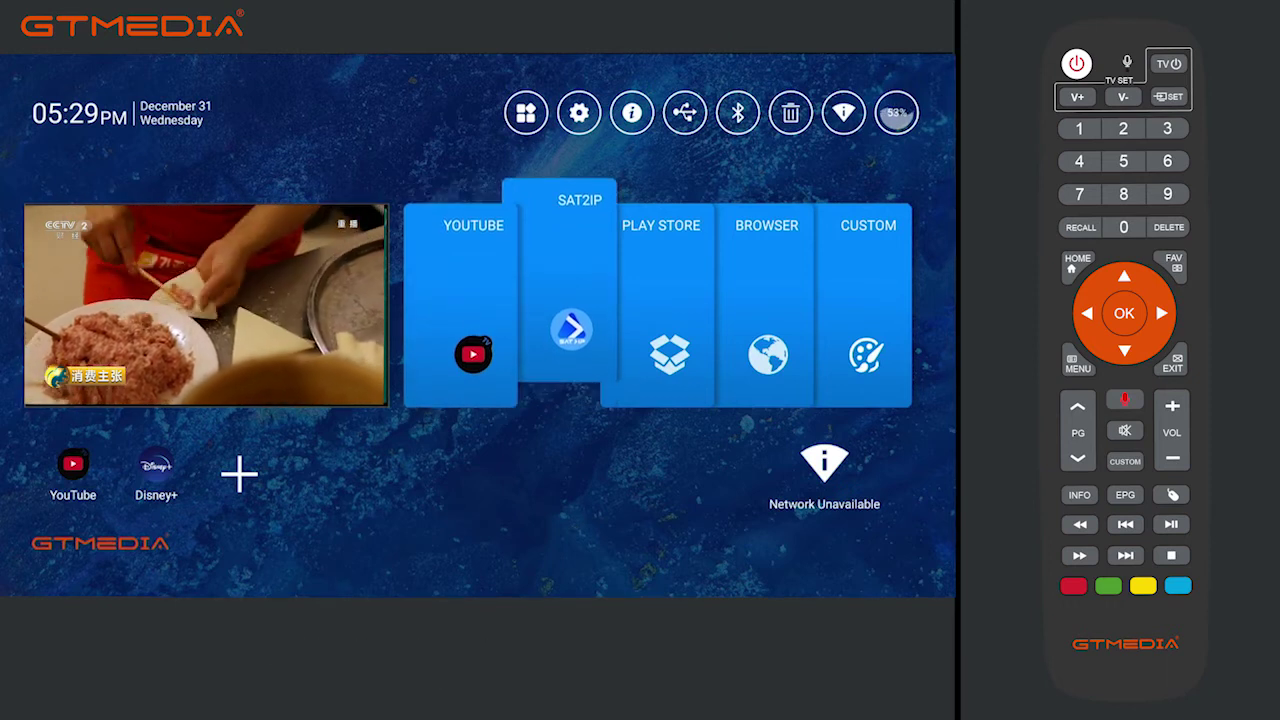
key(Left)
key(Right)
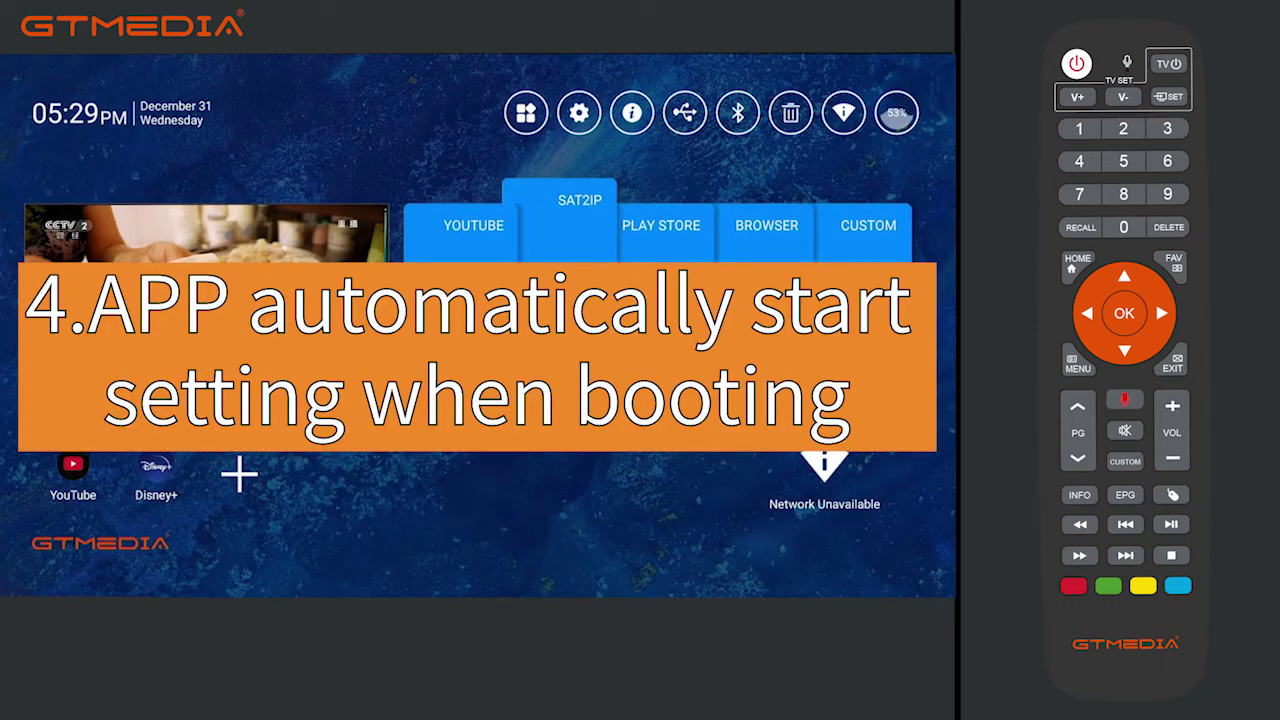
- Open CUSTOM from the home tiles and go down the sidebar to Startup Setting
key(Up)
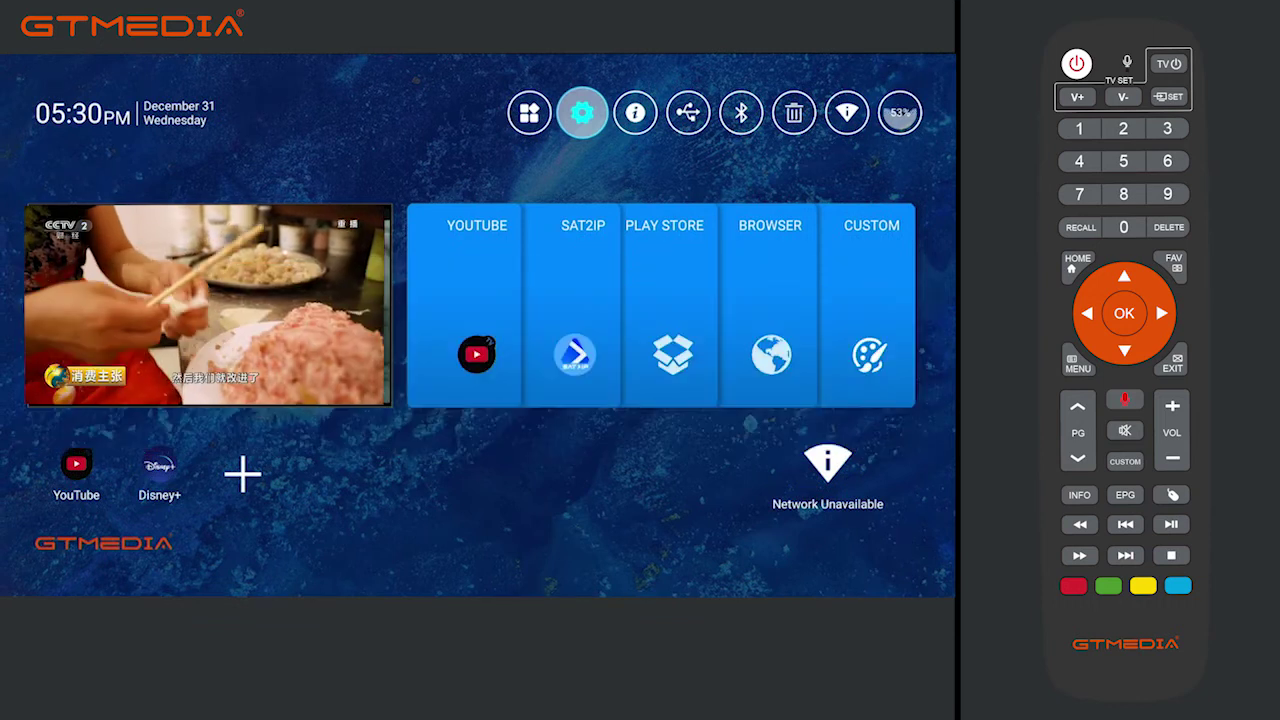
key(Down)
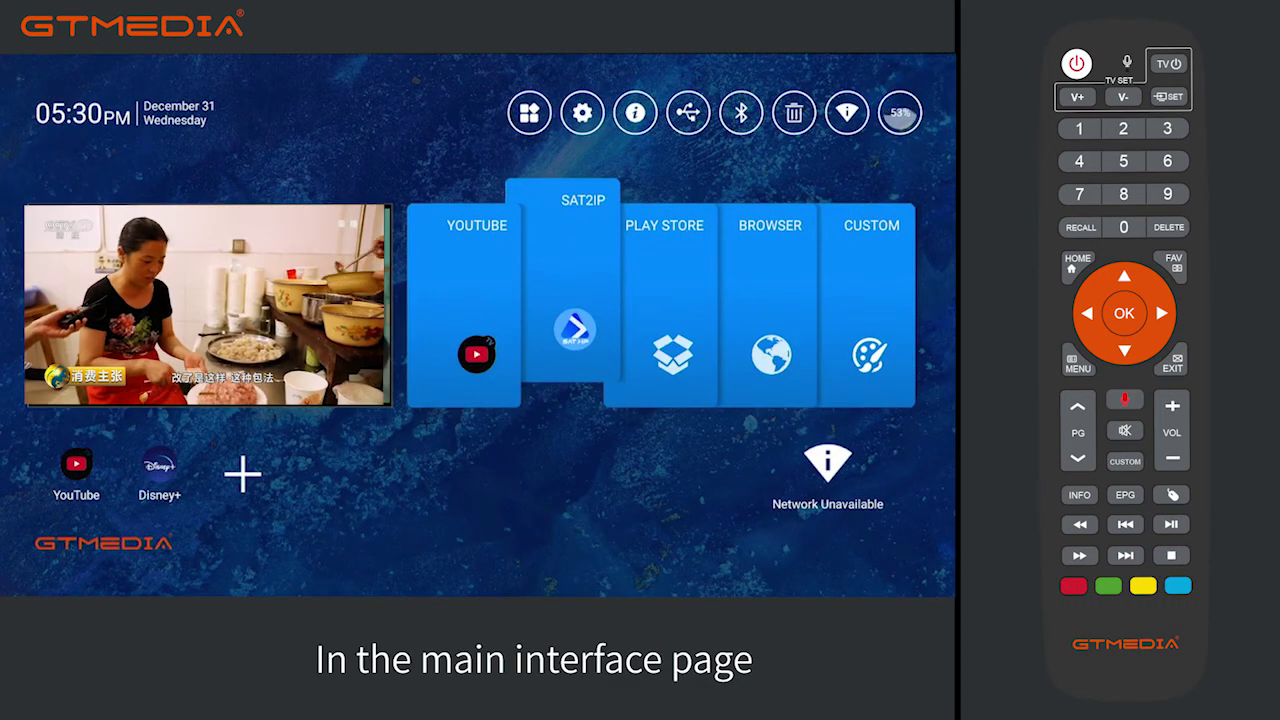
key(Right)
key(Right)
key(Right)
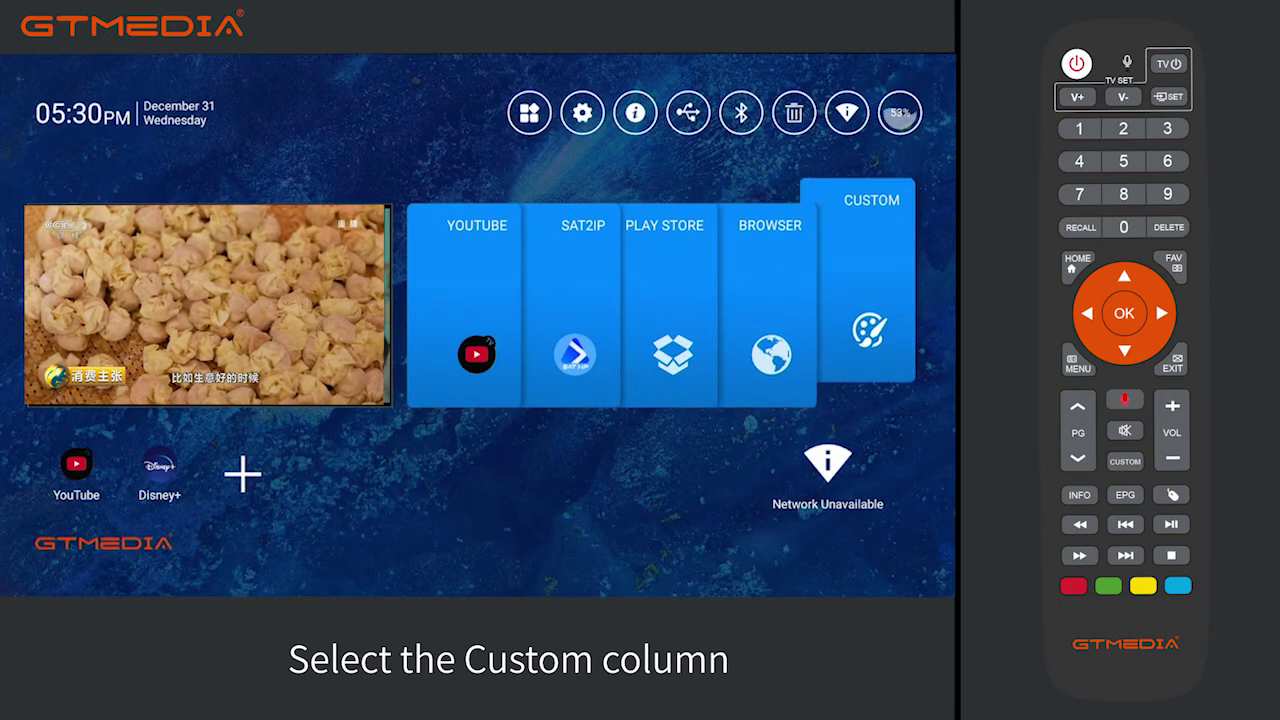
key(Return)
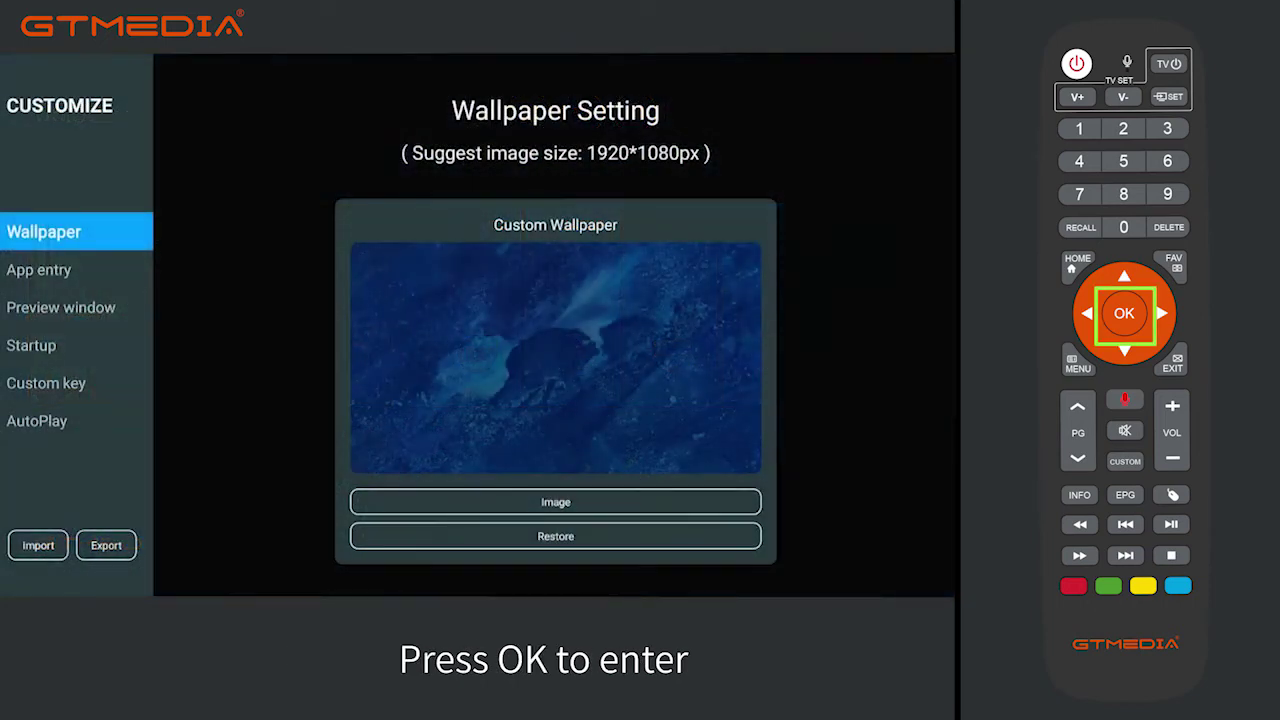
key(Down)
key(Down)
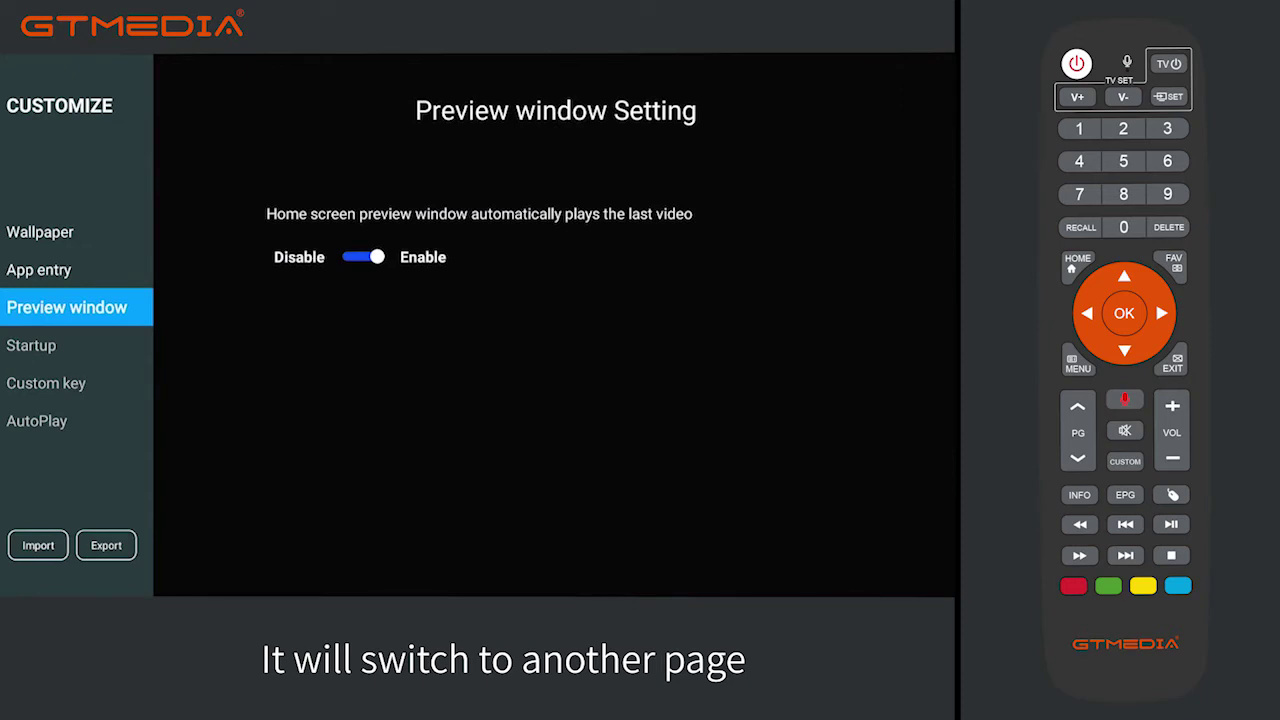
key(Down)
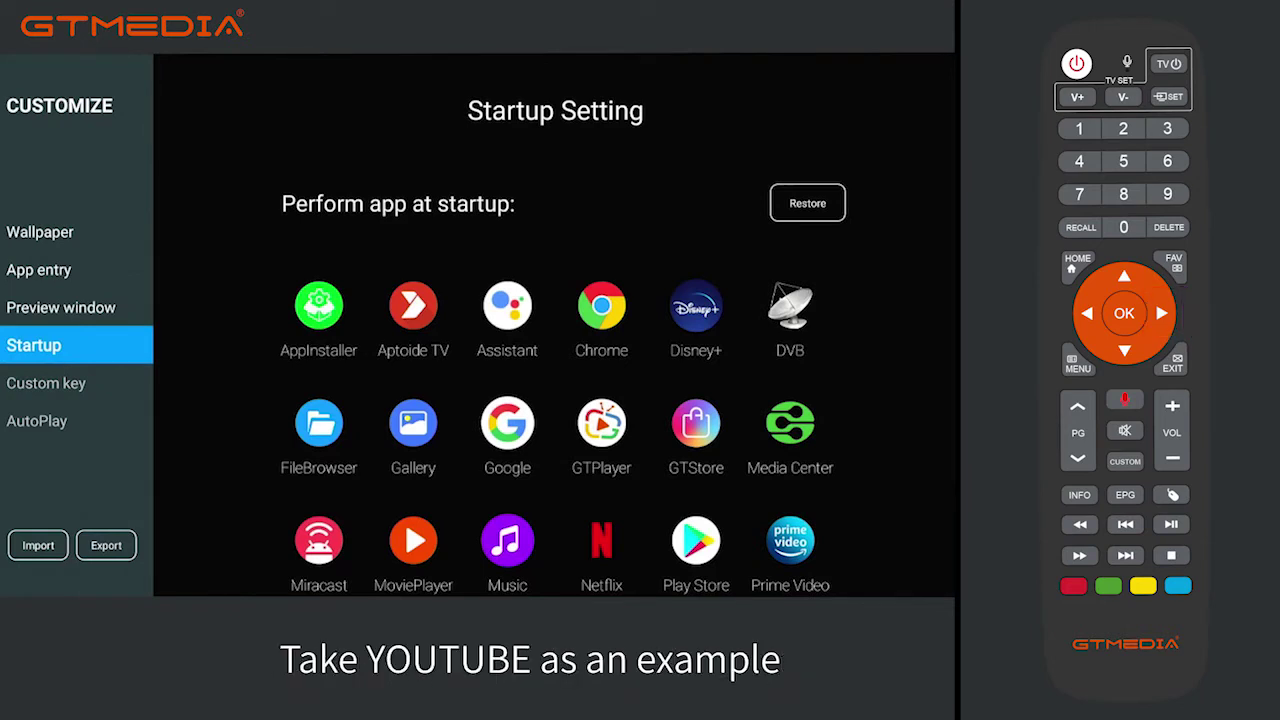
- Set YouTube as the app that opens at startup
key(Right)
key(Down)
key(Down)
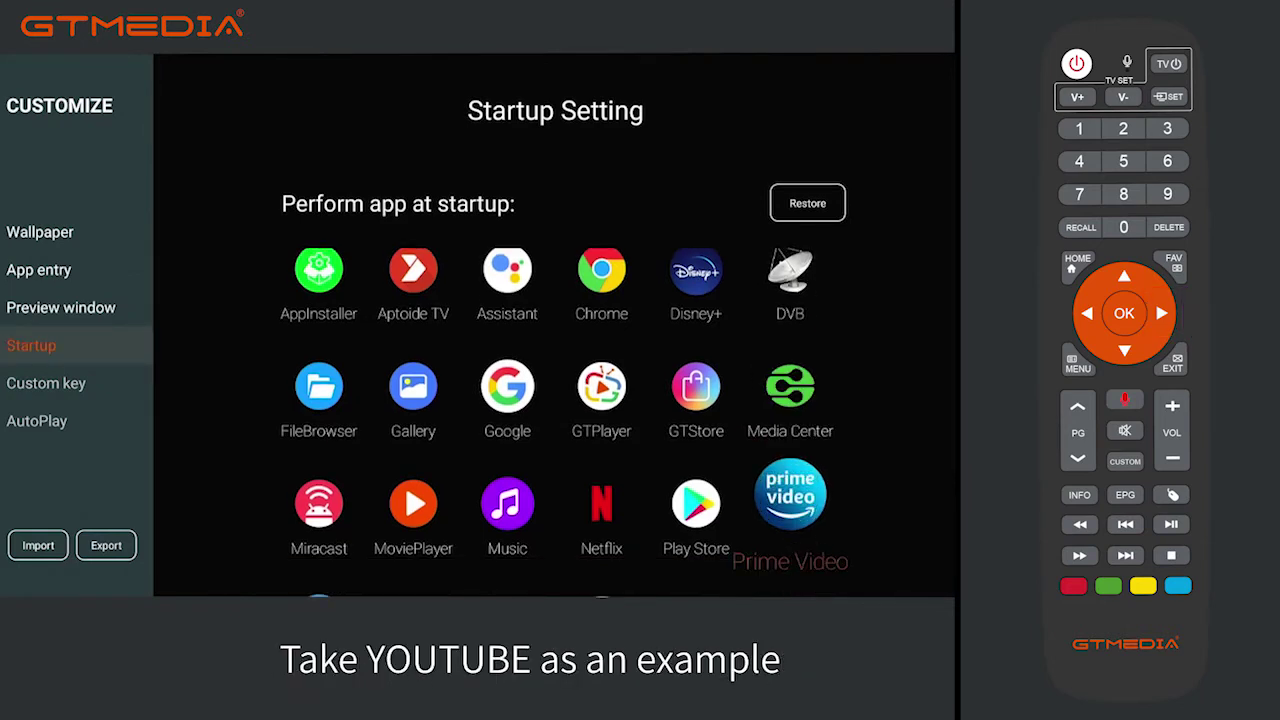
key(Down)
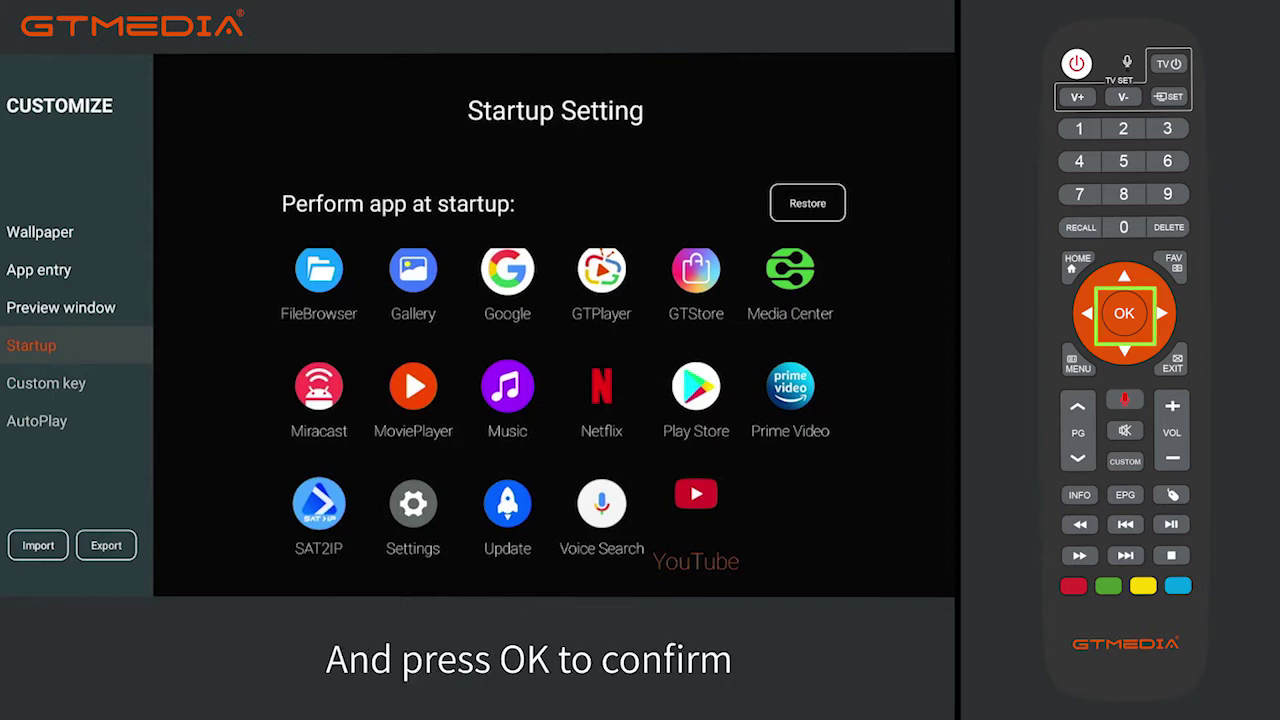
key(Return)
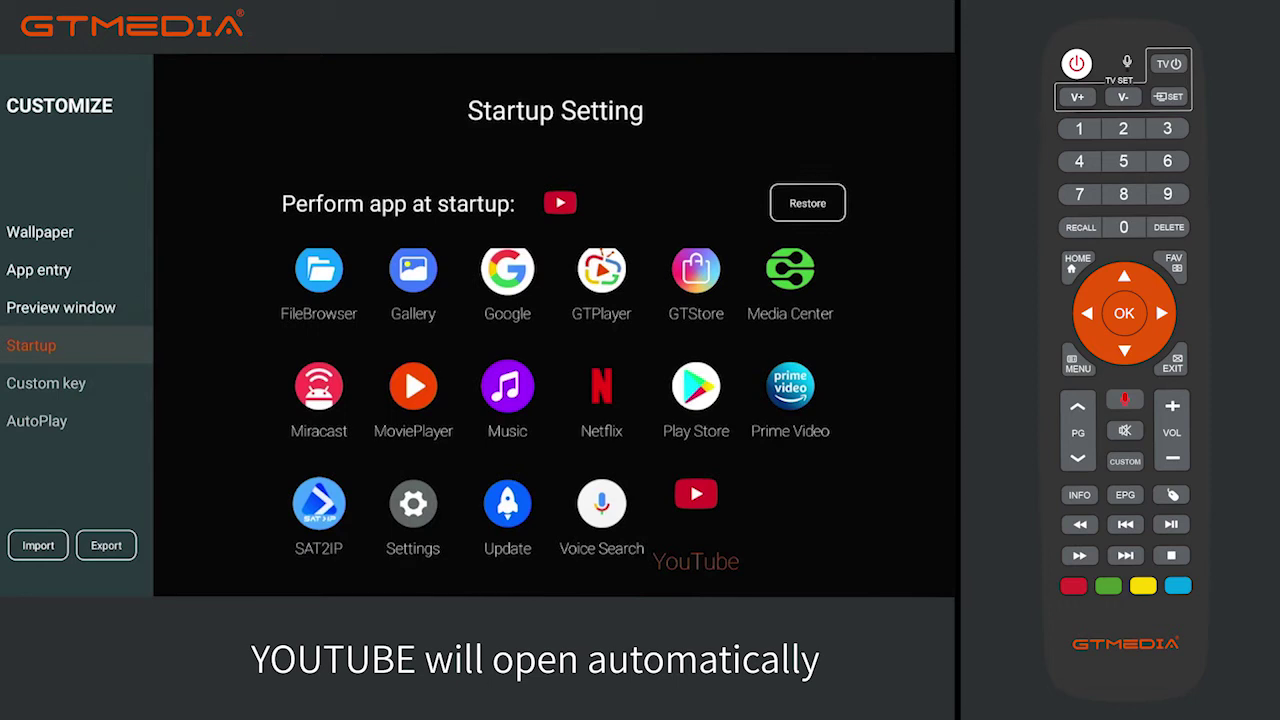
- Use Restore in Startup Setting to clear the startup app
key(Escape)
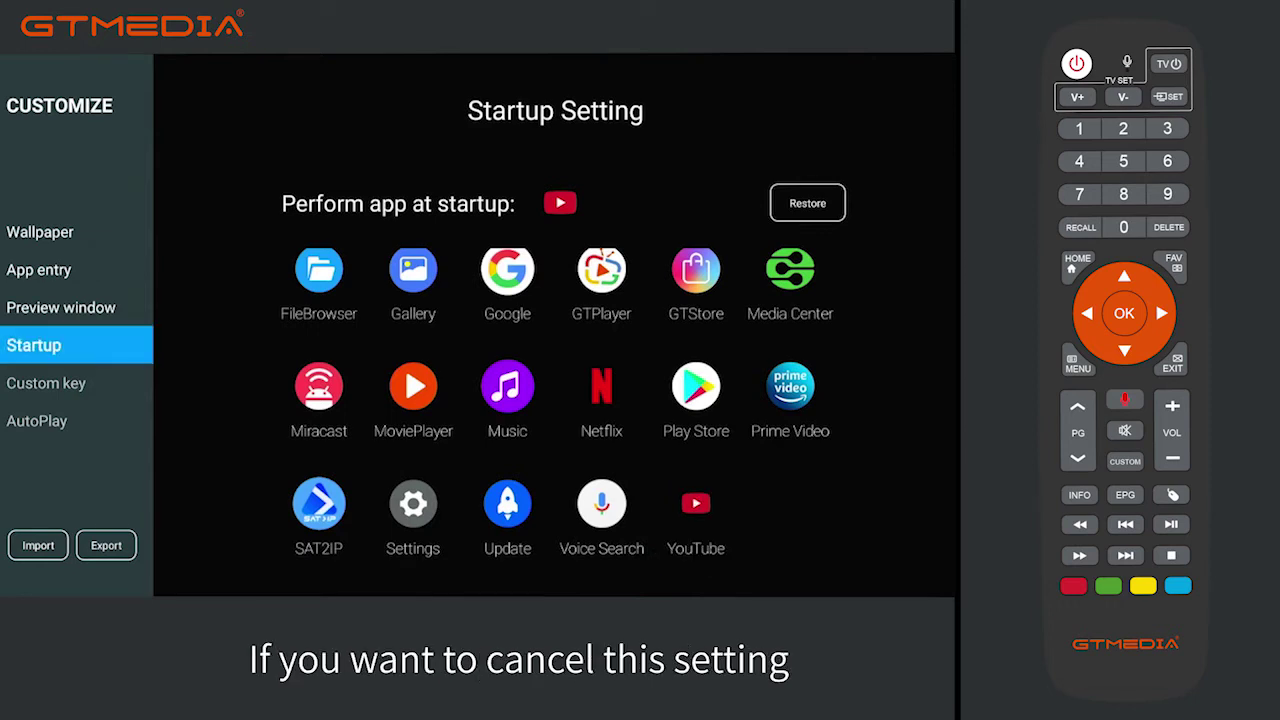
key(Down)
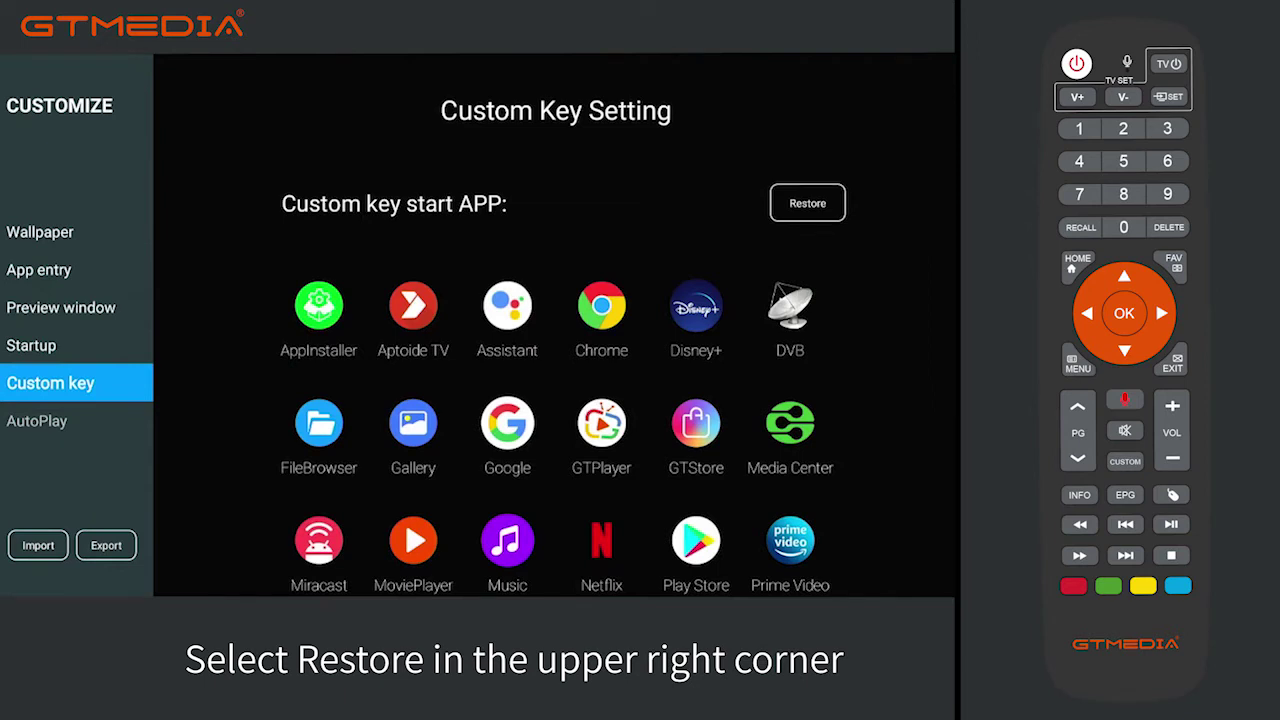
key(Up)
key(Right)
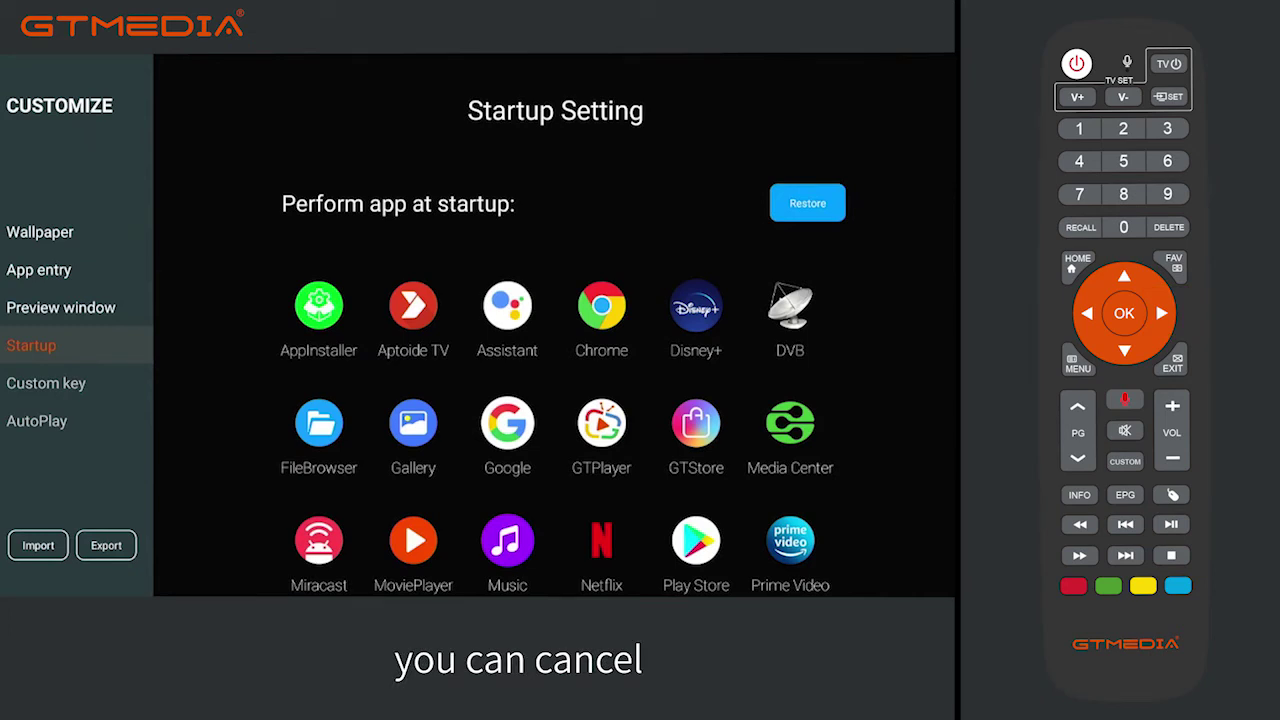
key(Down)
key(Down)
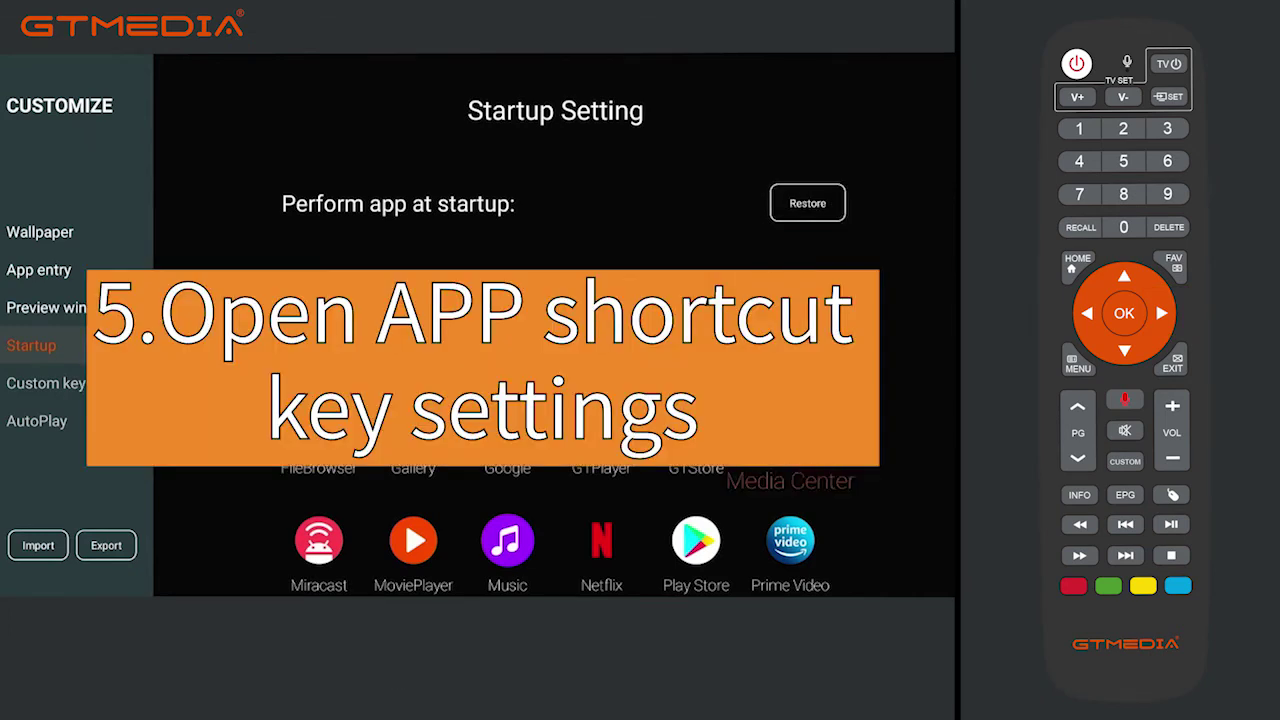
key(Down)
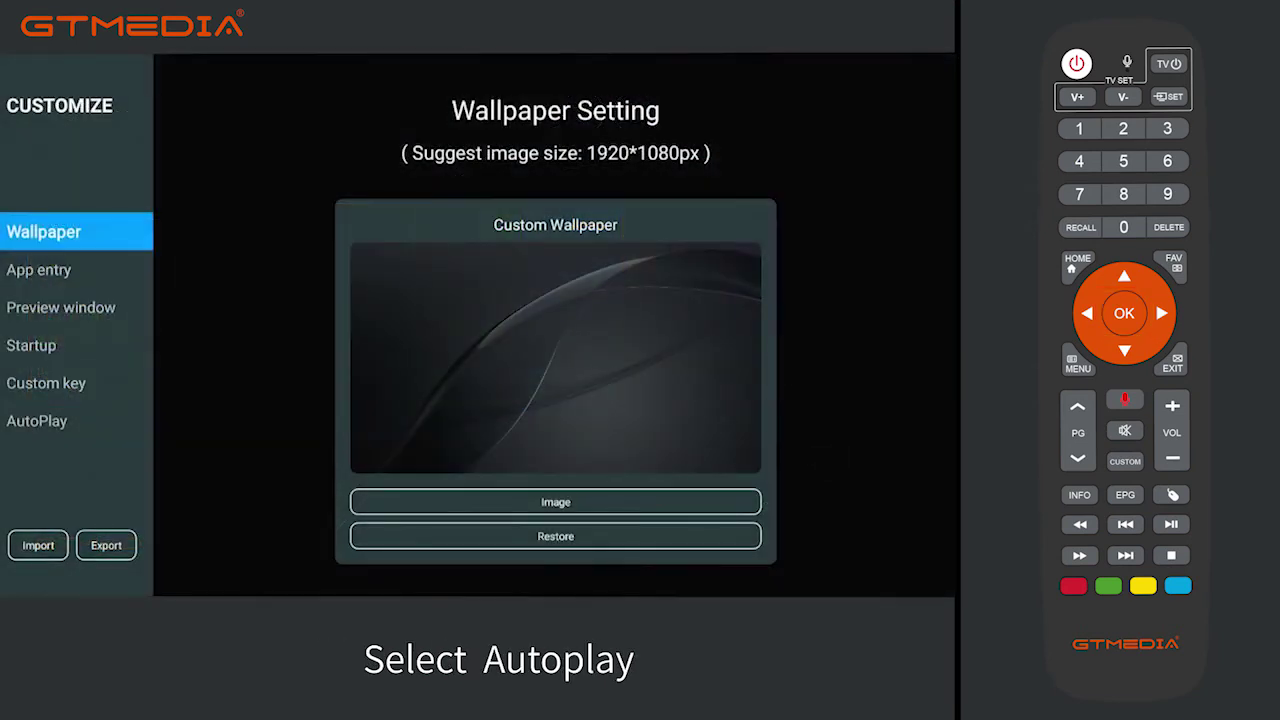
- Move down into the home screen customization pages to reach the AutoPlay setting
key(Down)
key(Down)
key(Down)
key(Down)
key(Down)
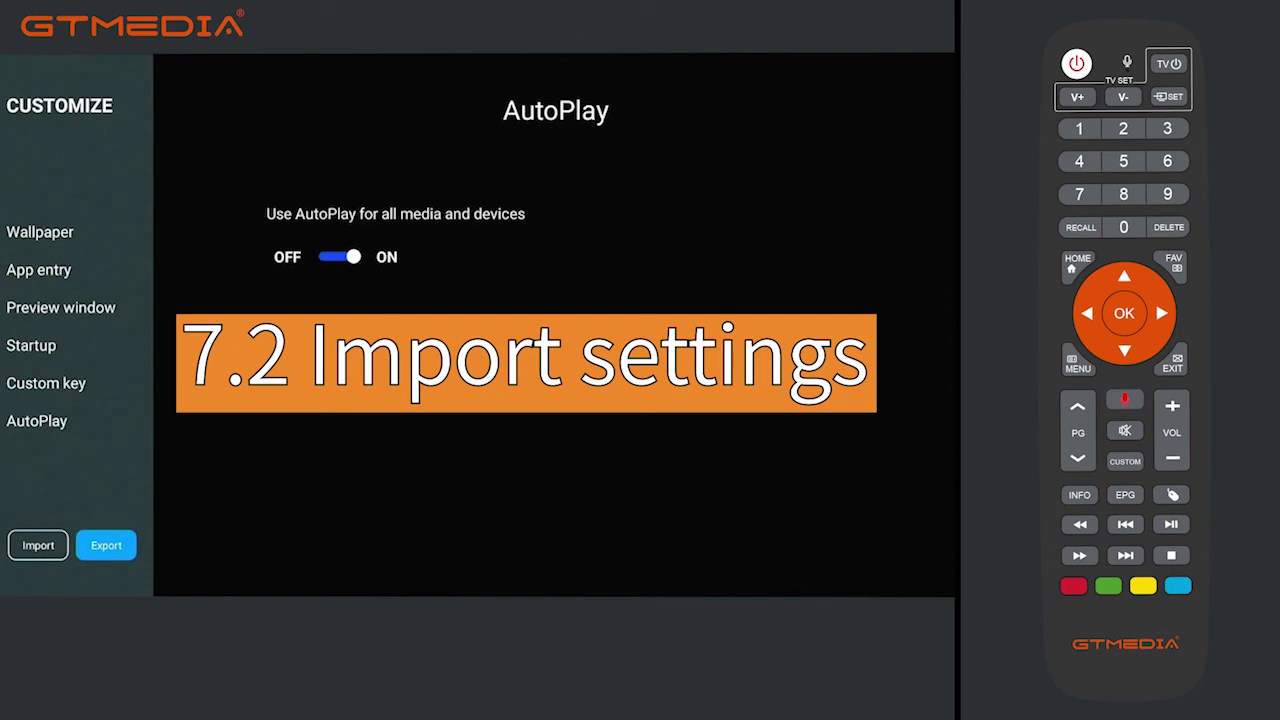
- Import Custom-20210430_070733.zip from the U disk, restoring the APTOIDE TV and APPS tiles
click(38, 545)
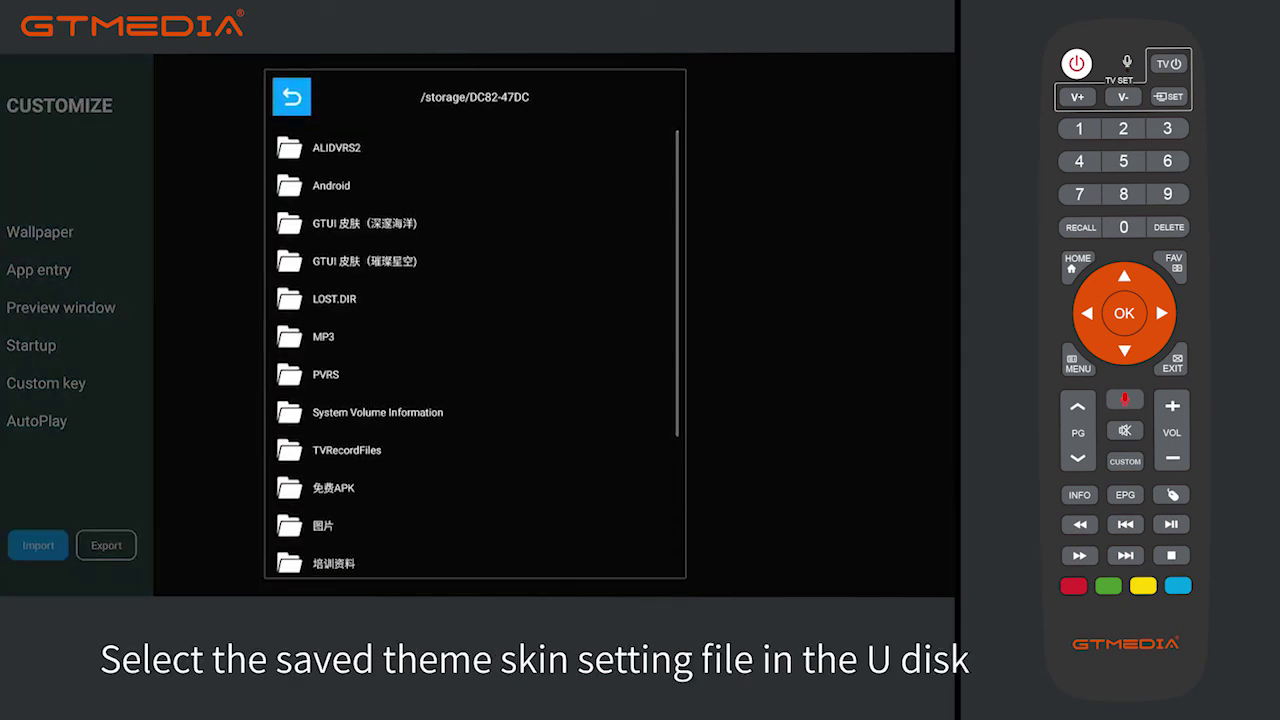
key(Down)
key(Down)
key(Down)
key(Down)
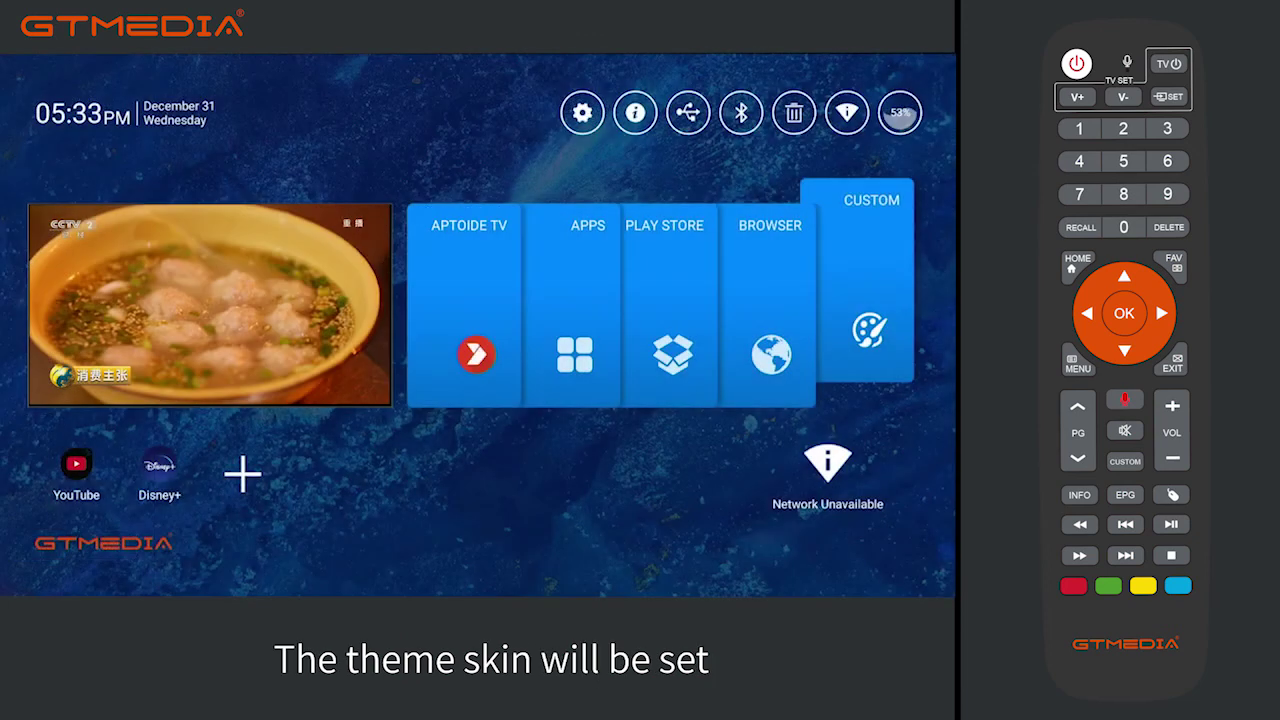
key(Left)
key(Left)
key(Left)
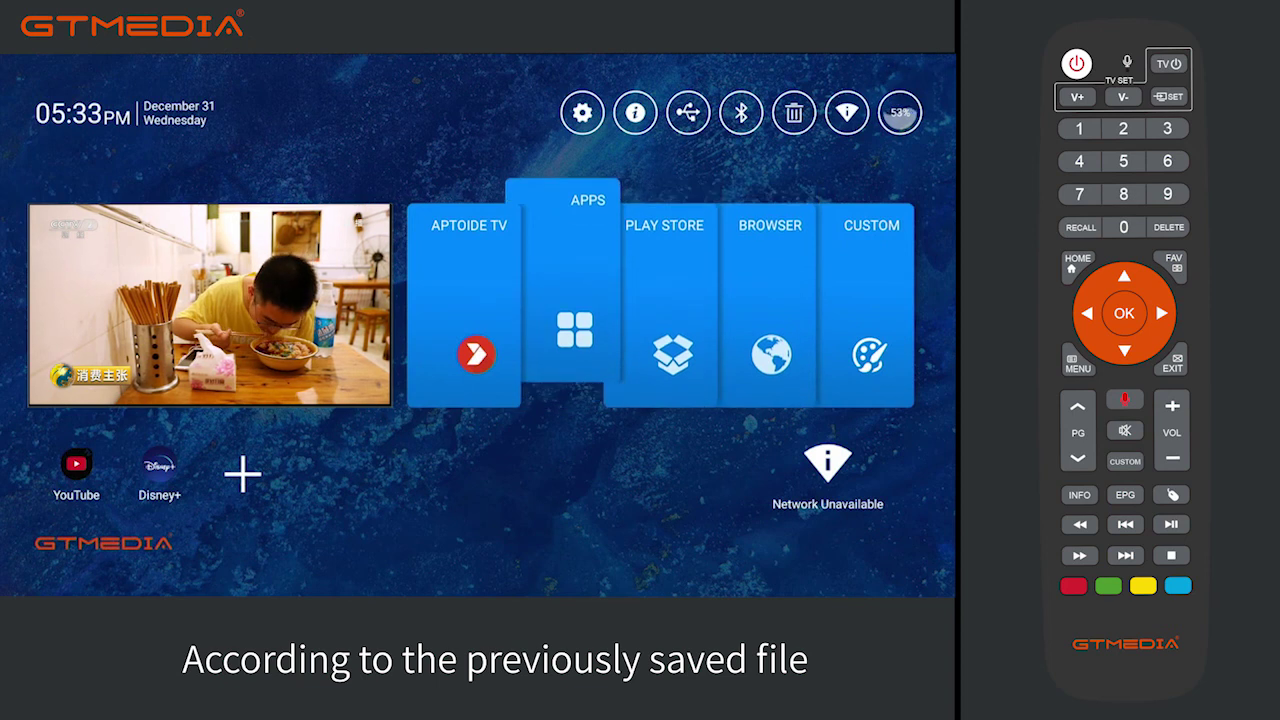